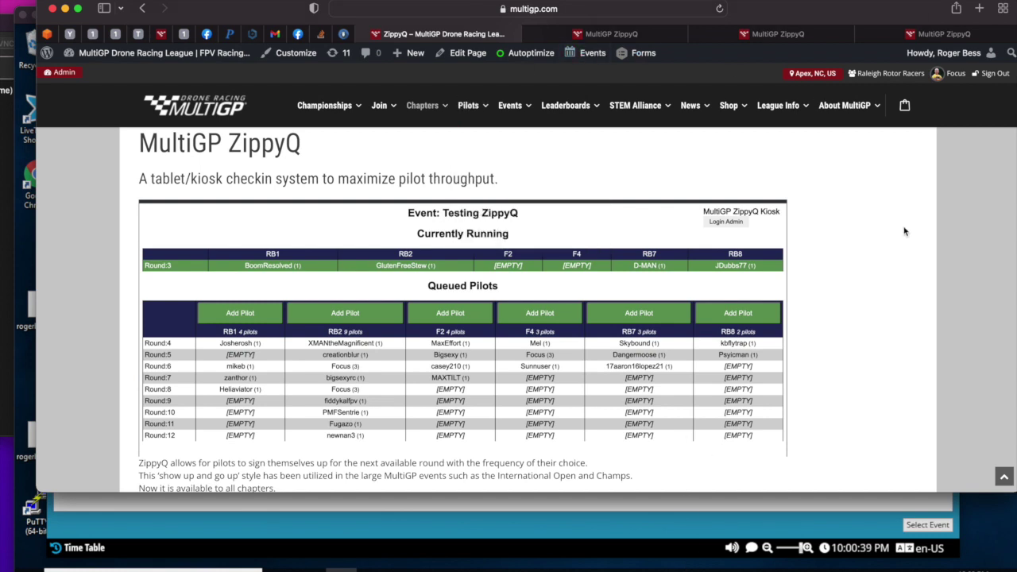
- Open the Raleigh Rotor Racers chapter's Timing system key page from its Manage menu
left_click(874, 73)
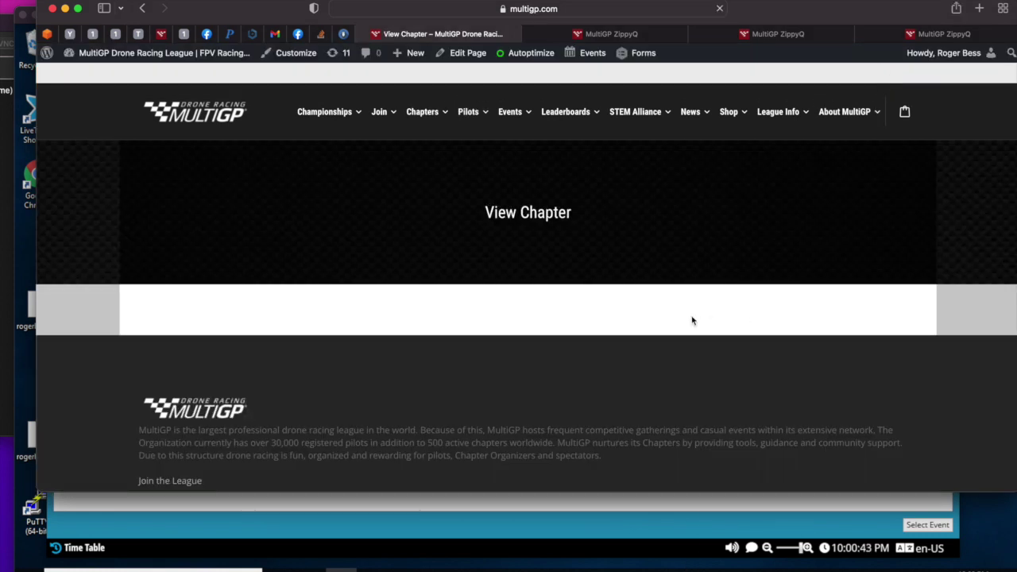
scroll(691, 319, "down", 5)
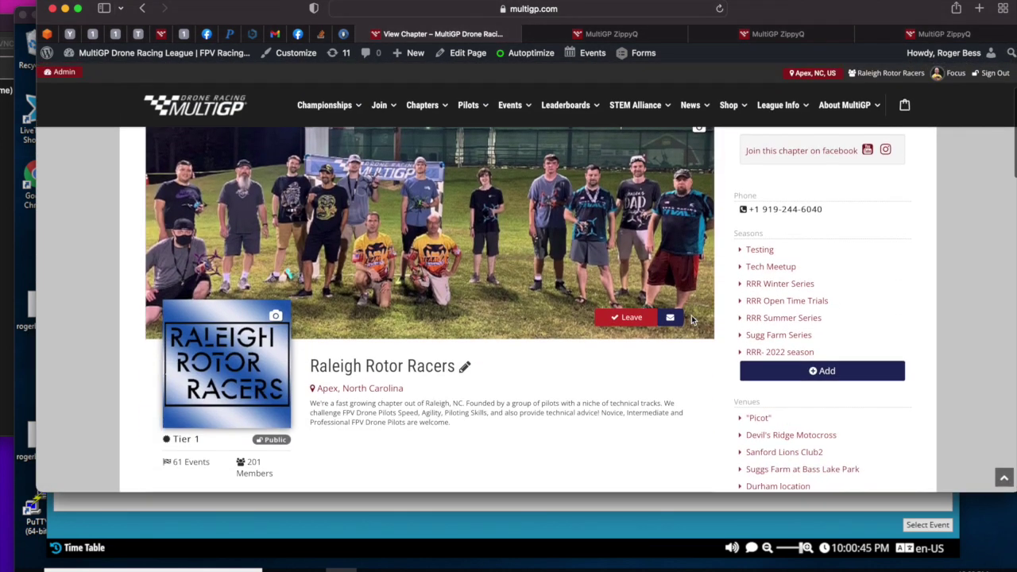
scroll(691, 320, "up", 2)
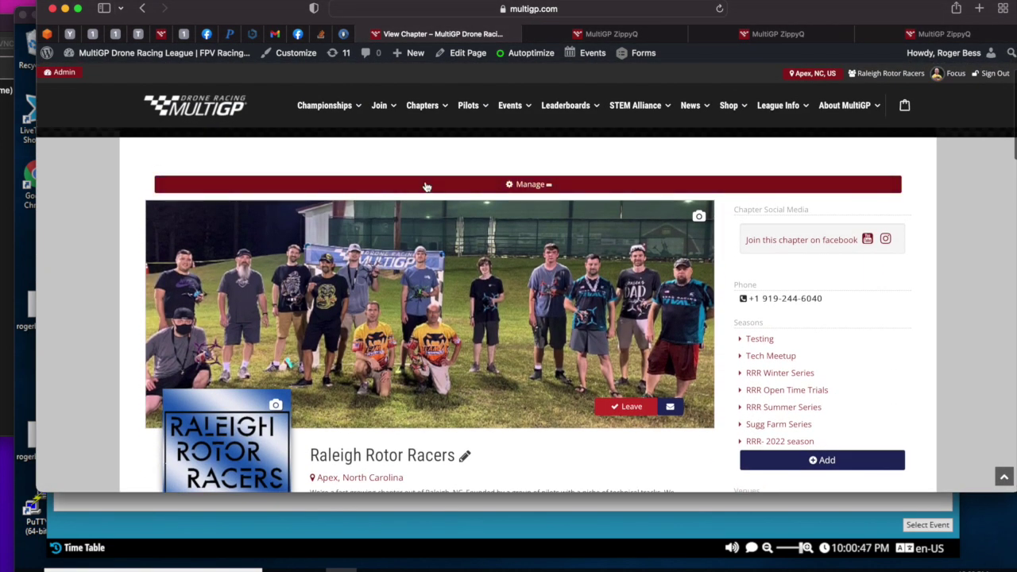
left_click(426, 186)
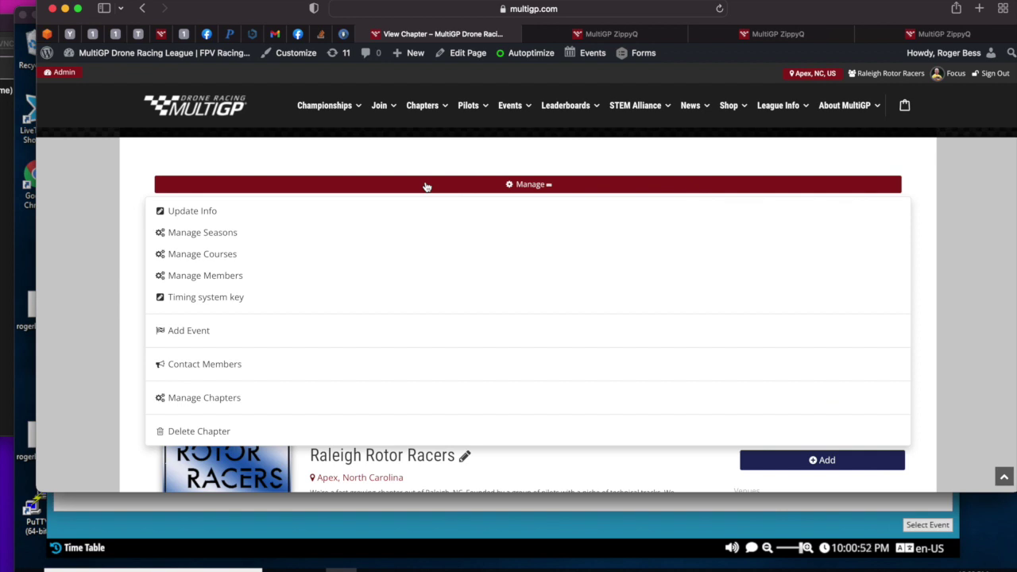
left_click(206, 309)
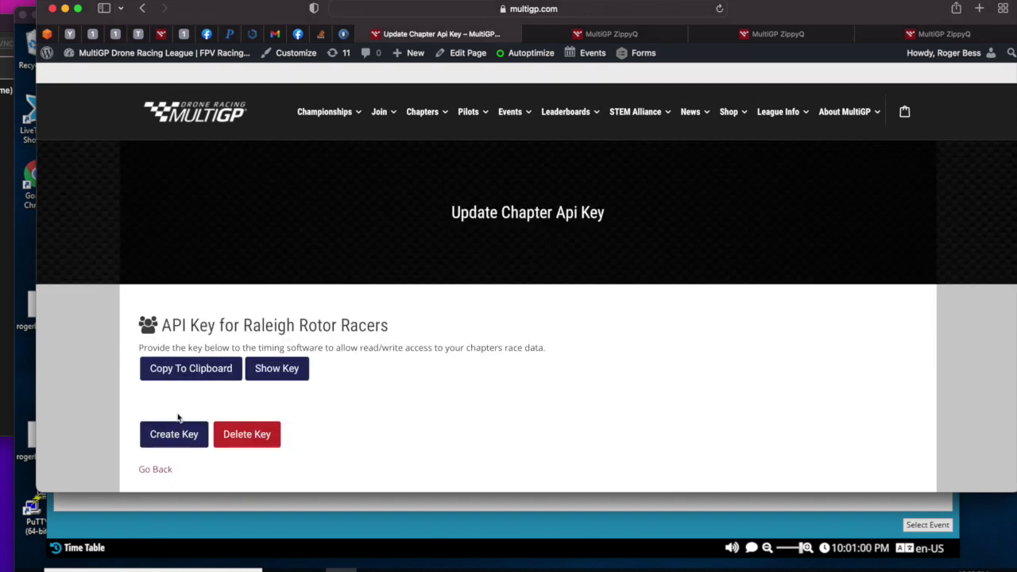
mouse_move(410, 116)
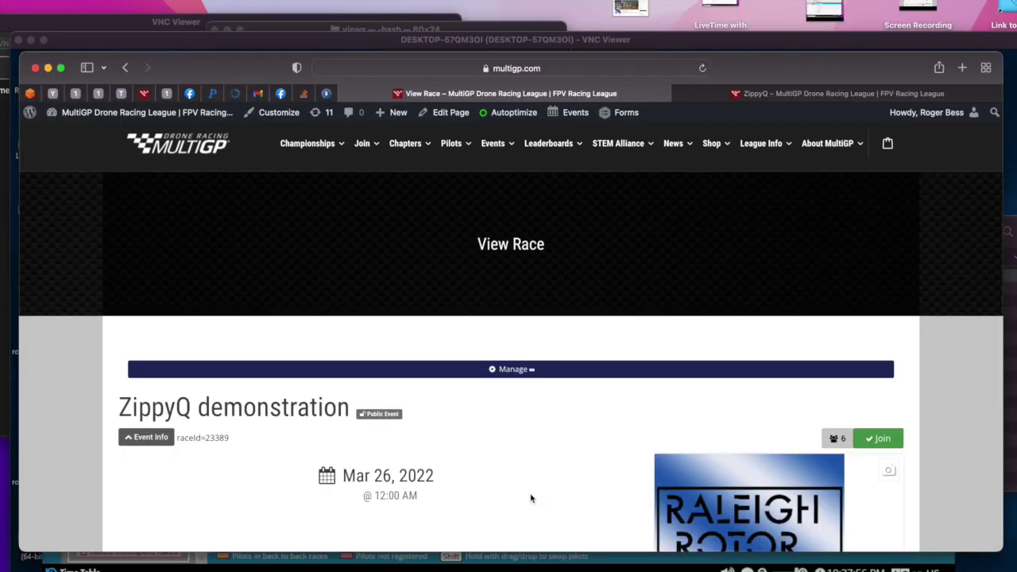
- Open the ZippyQ demonstration race's Manage Race page from the Race Schedule gear
scroll(531, 498, "down", 10)
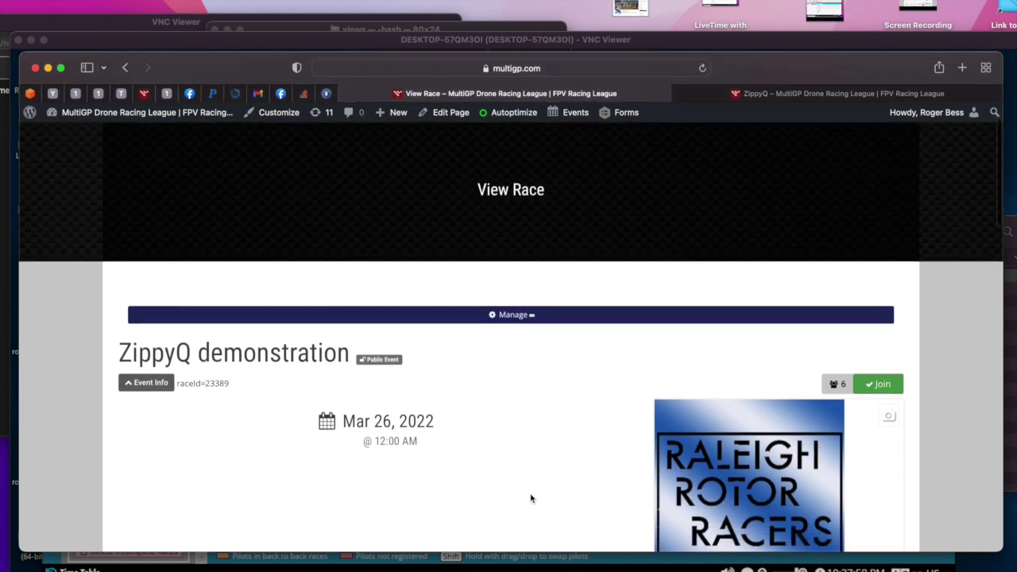
scroll(529, 499, "down", 10)
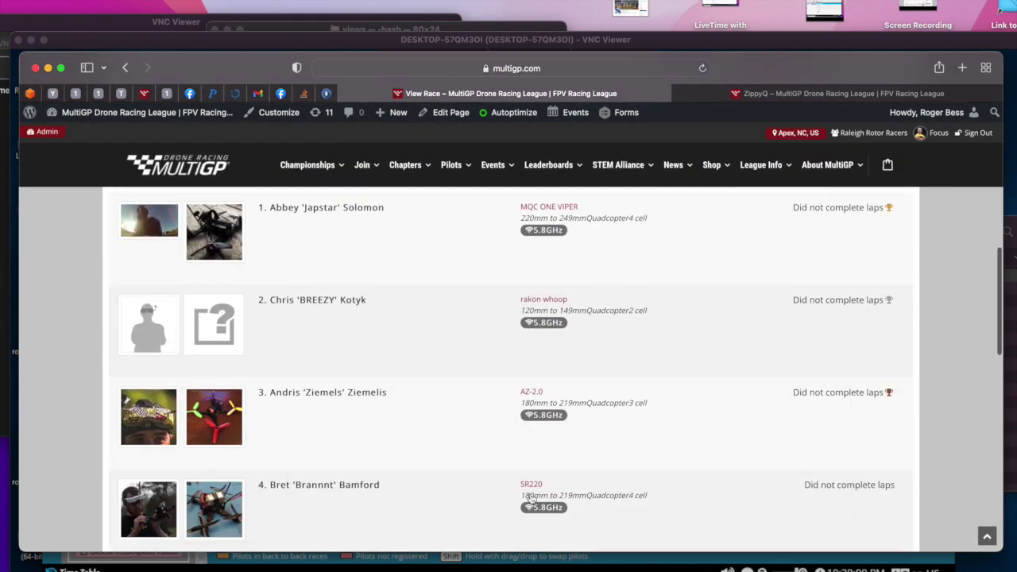
scroll(305, 453, "up", 4)
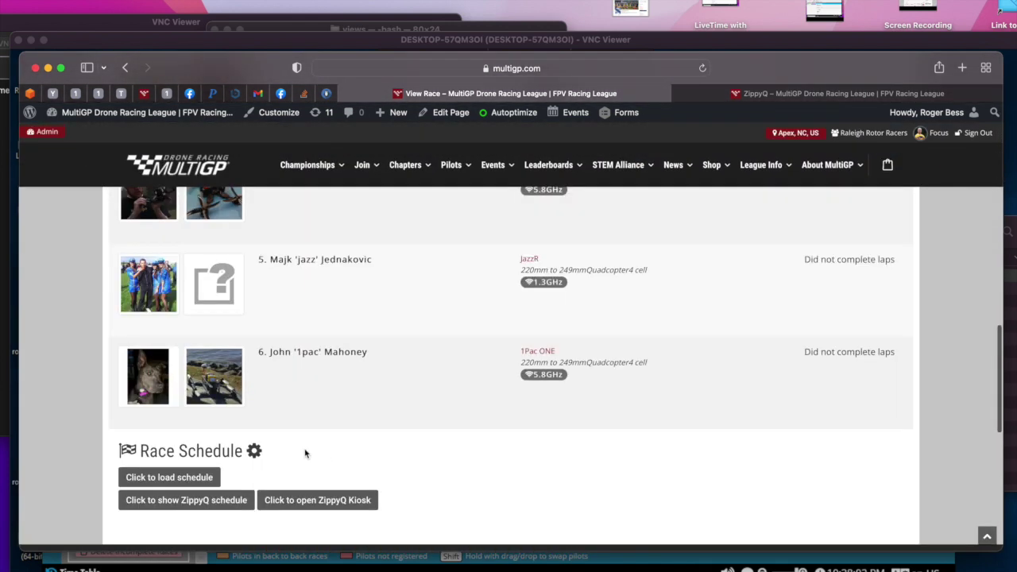
left_click(258, 452)
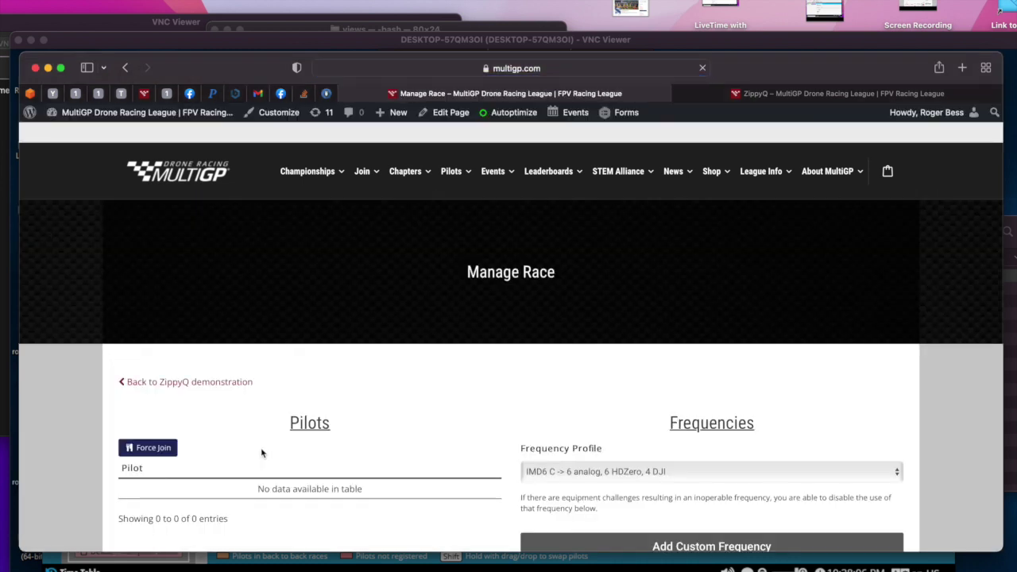
- Go back to the race's public page and bring up its Manage options
scroll(261, 451, "down", 8)
scroll(261, 453, "up", 10)
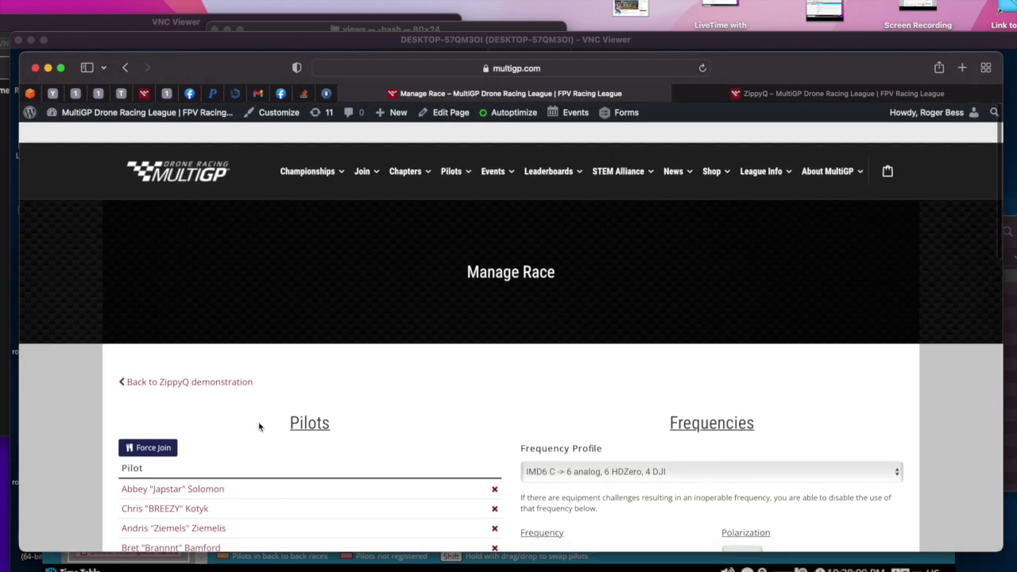
left_click(125, 67)
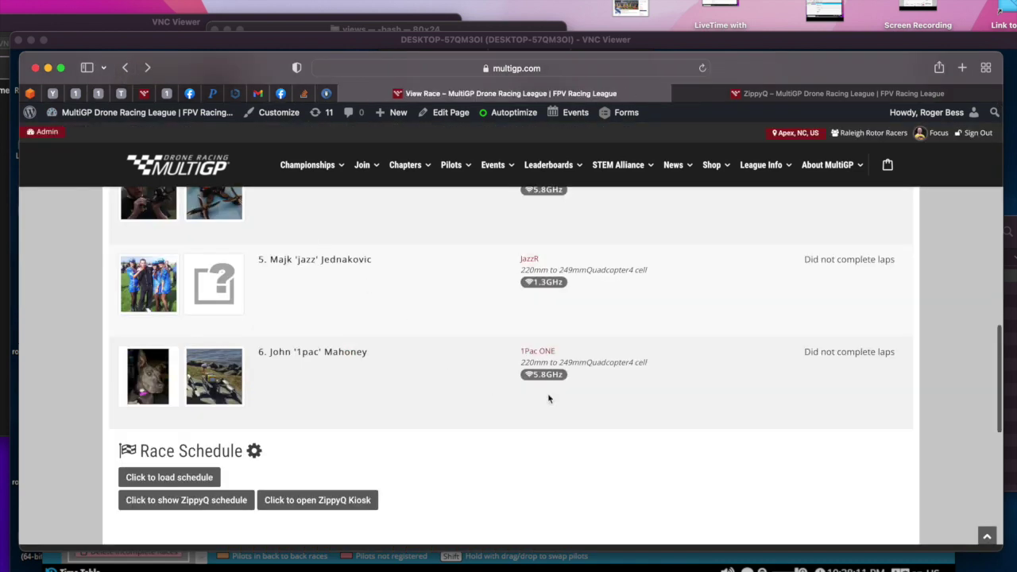
scroll(548, 399, "up", 6)
scroll(549, 399, "up", 6)
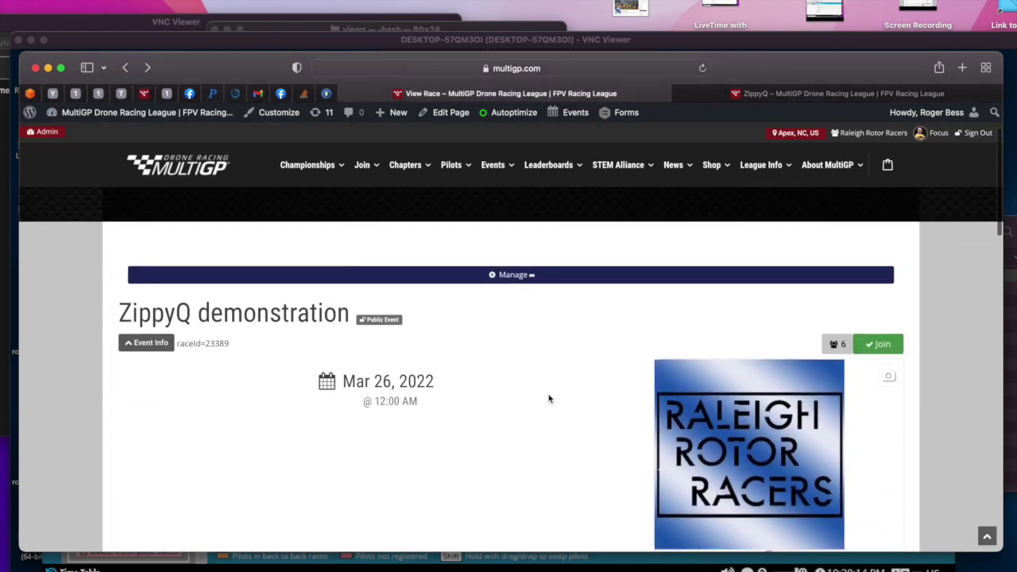
left_click(465, 295)
- In Update Info, check the Open ZippyQ/Qualifying/Practice schedule type and the pack count limit of 5
left_click(143, 331)
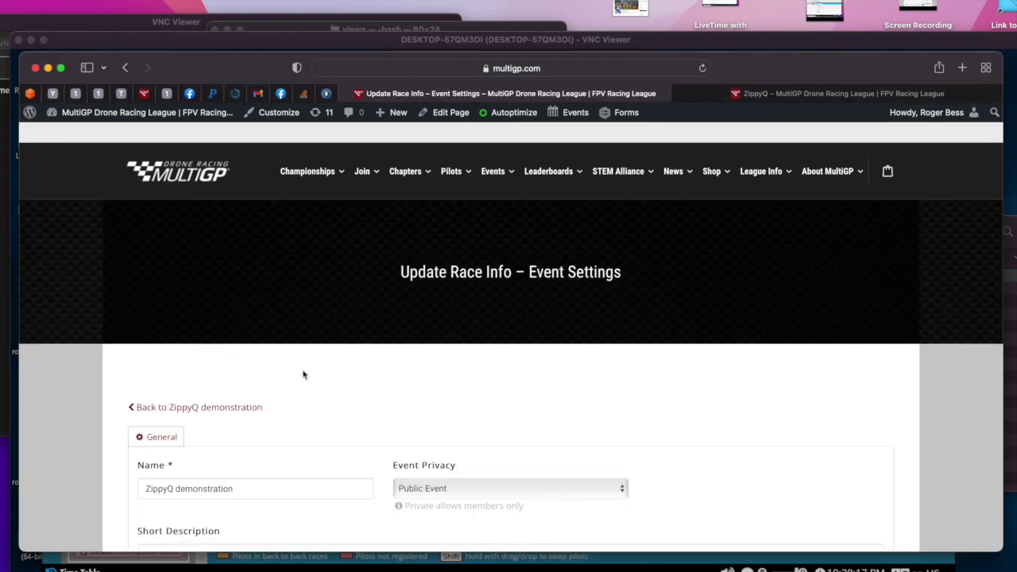
scroll(303, 373, "down", 10)
scroll(302, 370, "down", 15)
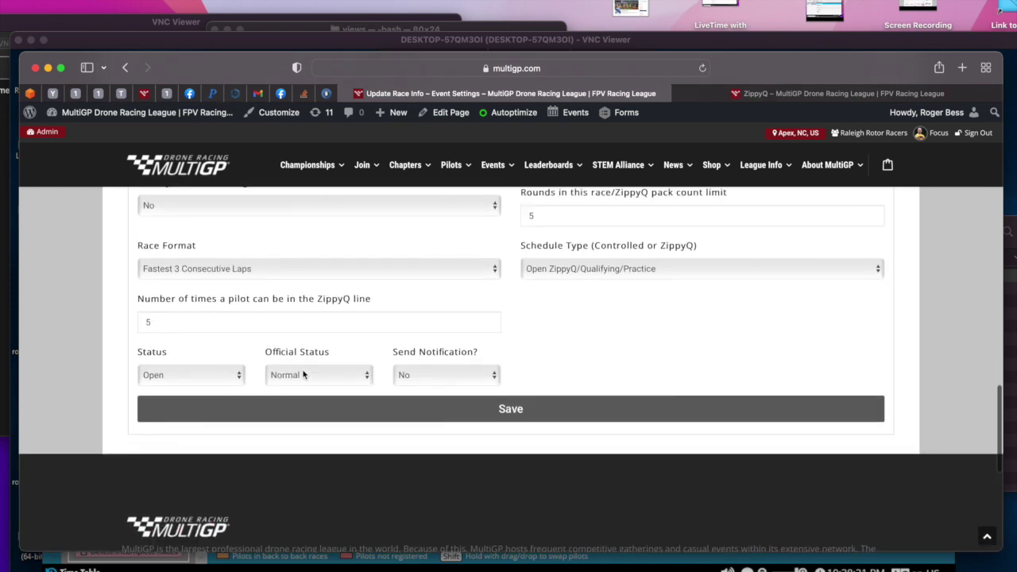
scroll(303, 373, "up", 2)
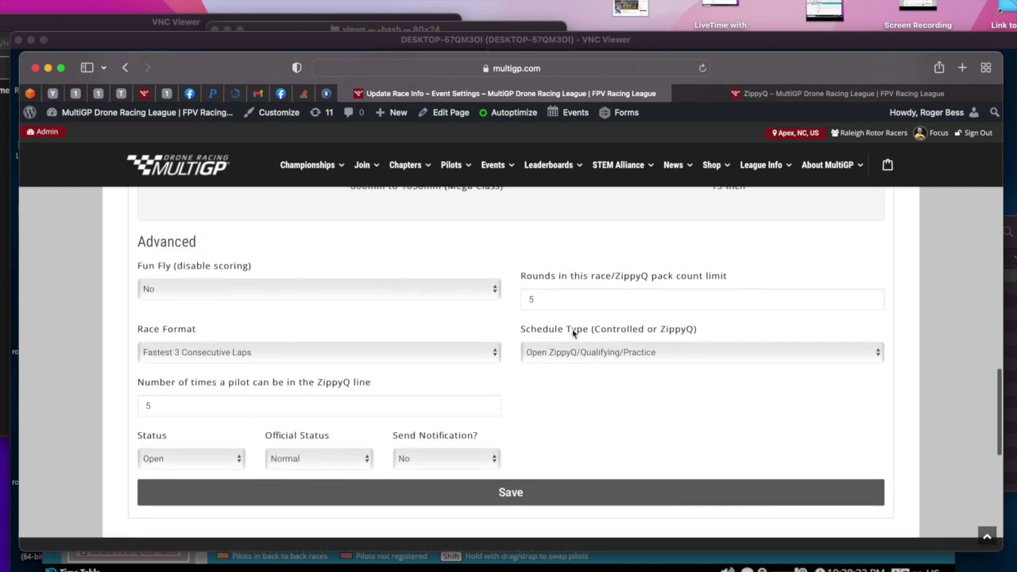
left_click(570, 354)
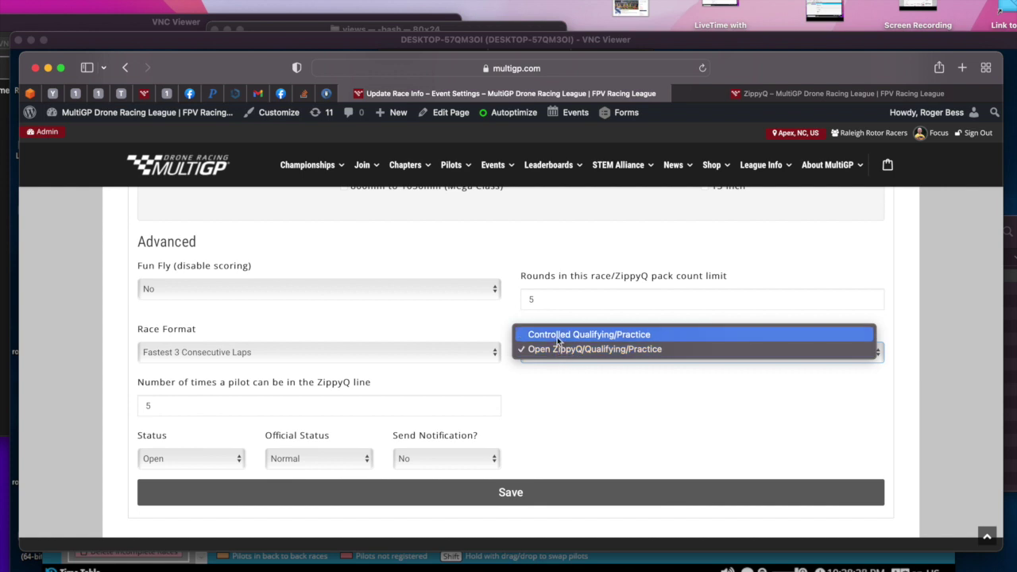
left_click(578, 412)
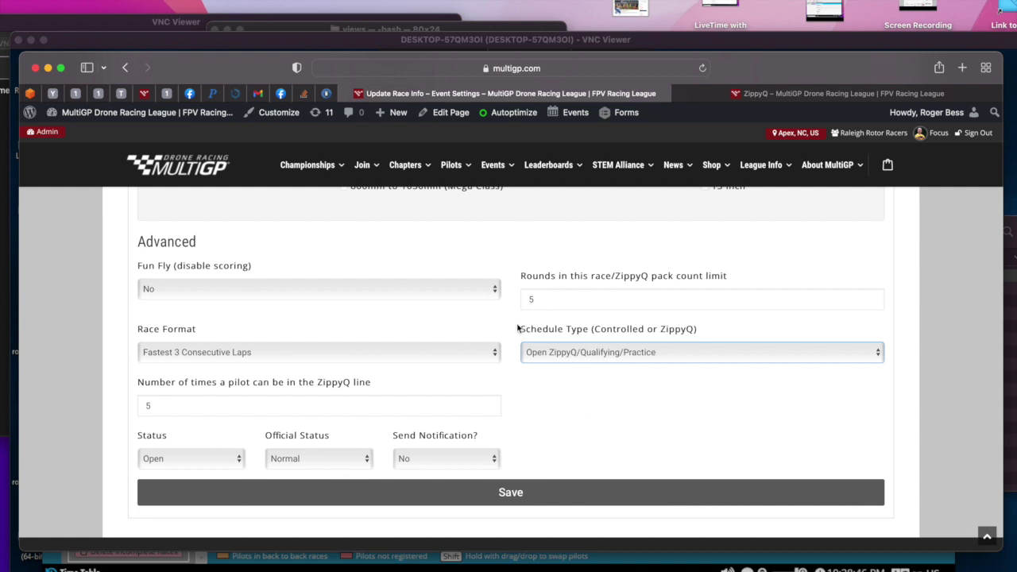
left_click(558, 294)
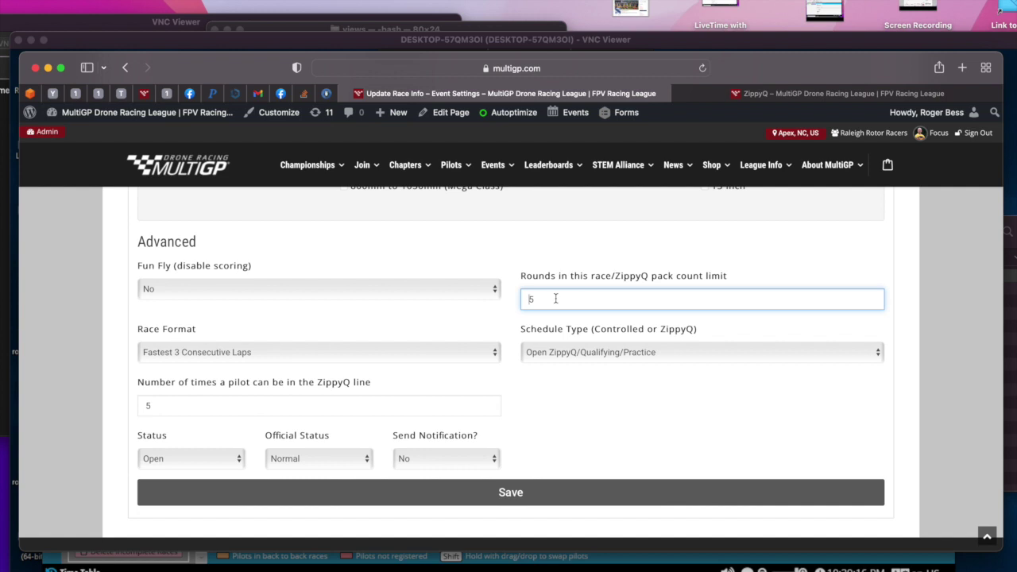
scroll(556, 302, "down", 1)
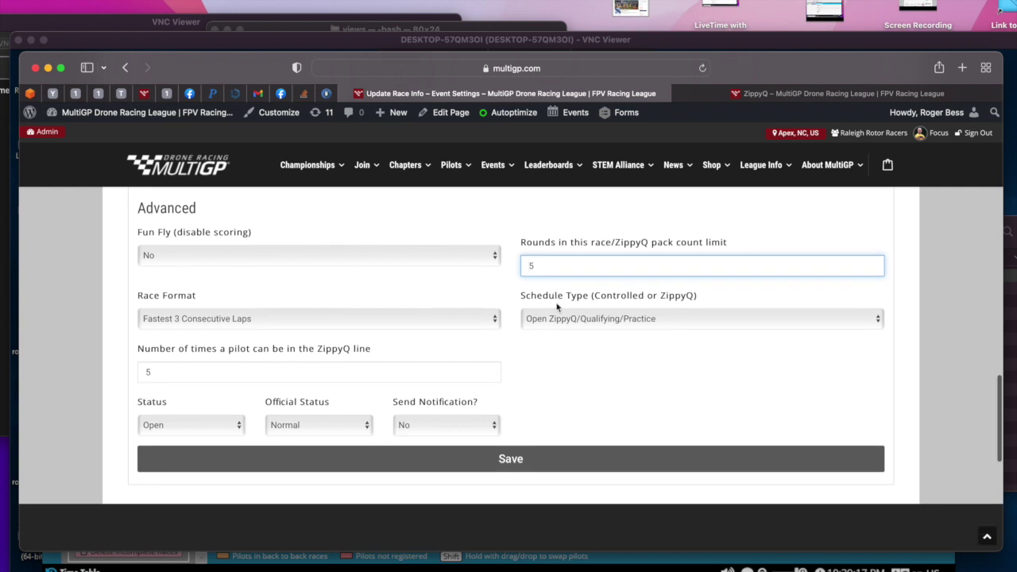
left_click(180, 372)
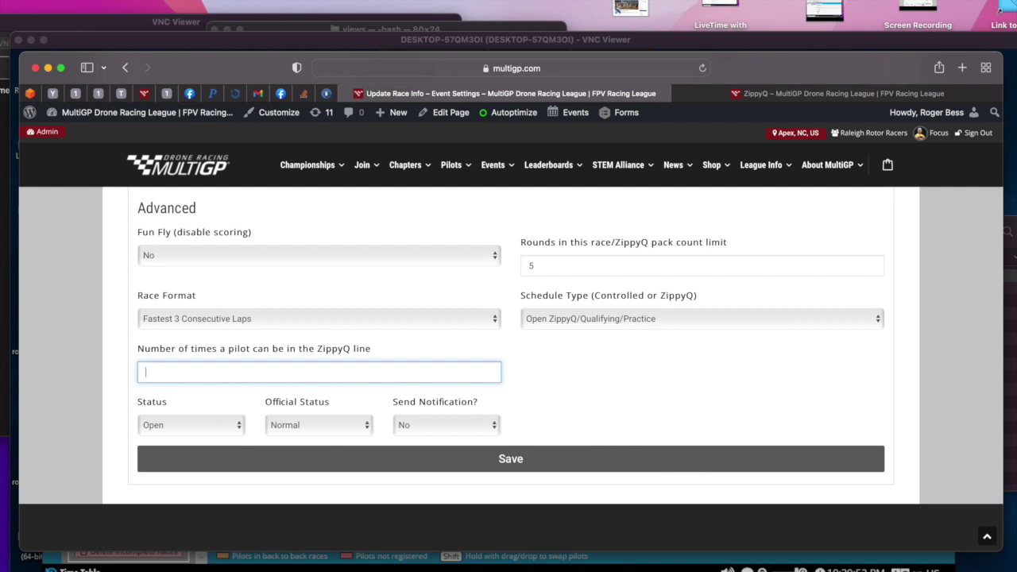
type("55")
key("BackSpace")
key("BackSpace")
type("5")
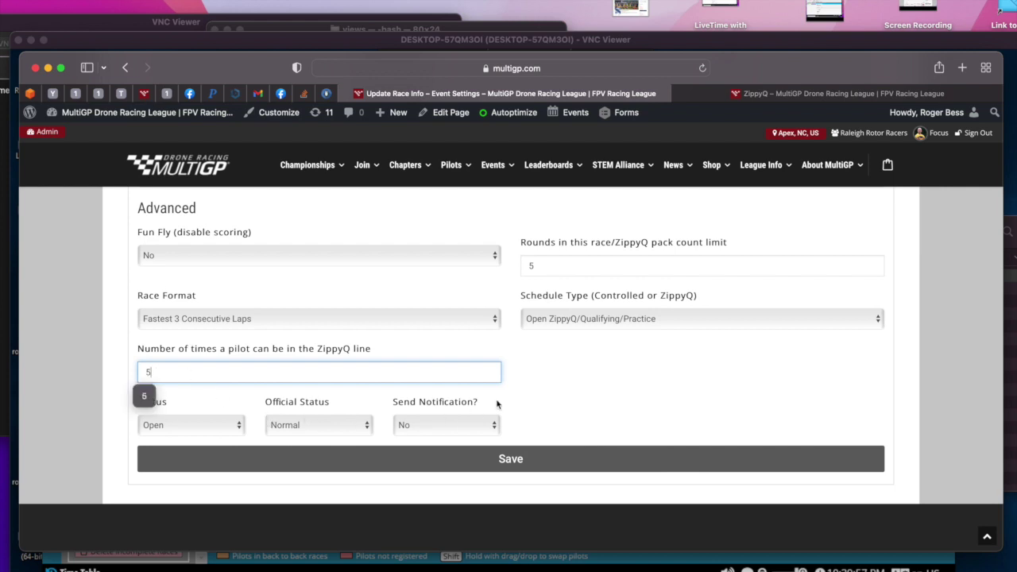
left_click(540, 391)
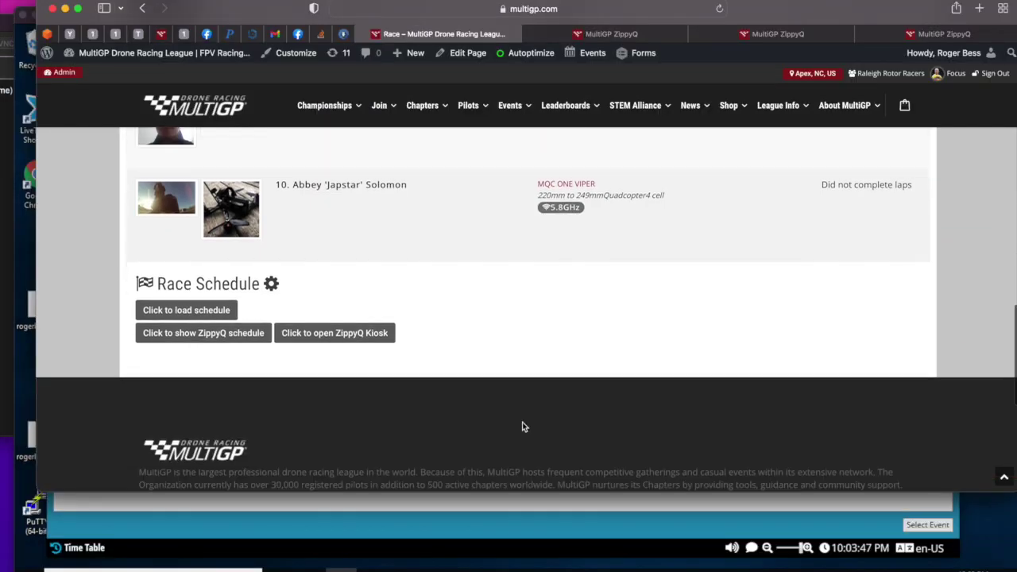
- Load the race schedule to show the ZippyQ kiosk admin view with six empty channel queues
left_click(189, 352)
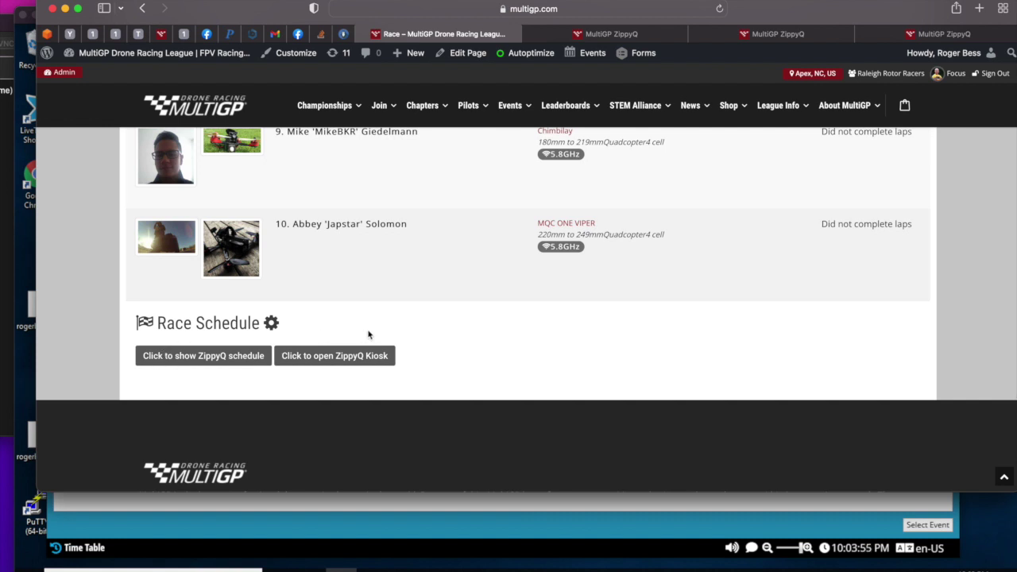
scroll(368, 334, "up", 3)
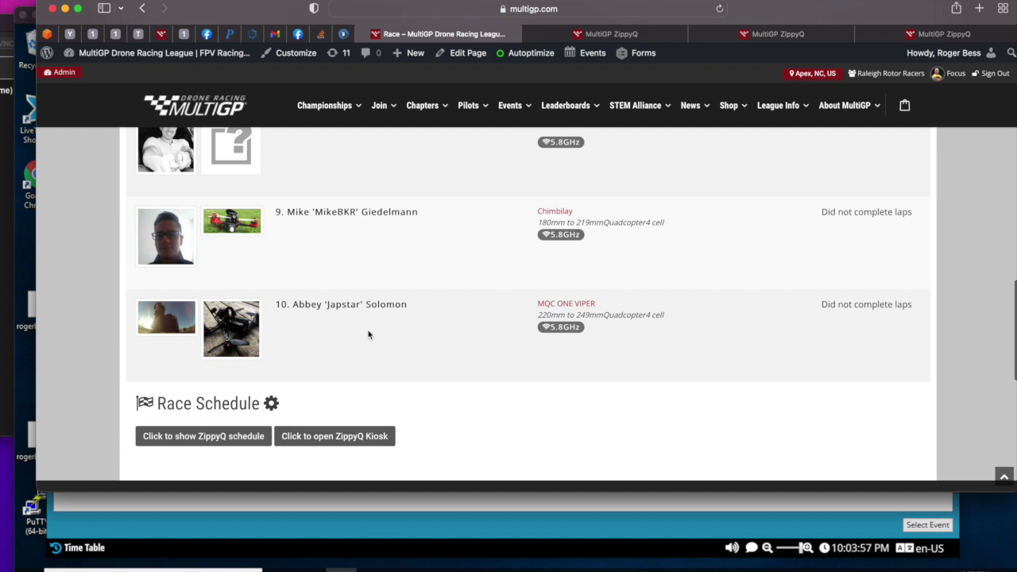
scroll(368, 335, "up", 3)
scroll(367, 335, "down", 6)
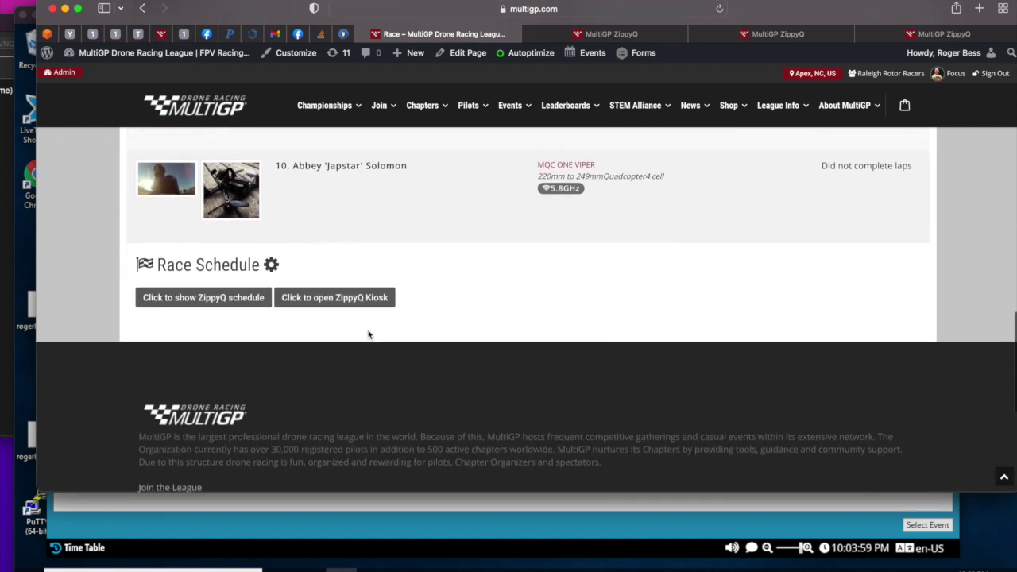
scroll(368, 335, "up", 3)
scroll(367, 334, "down", 3)
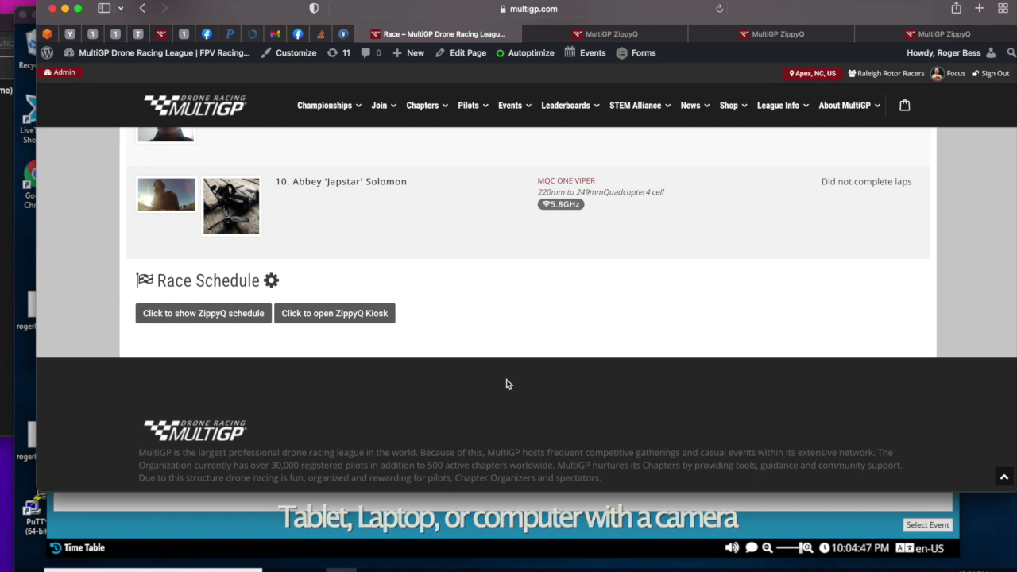
scroll(478, 295, "up", 3)
scroll(477, 295, "down", 4)
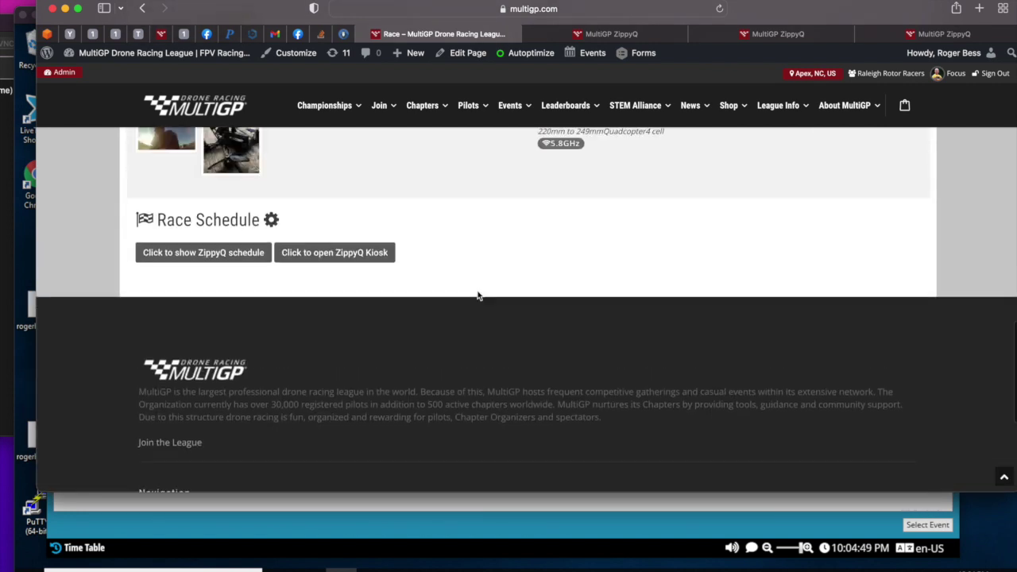
scroll(477, 295, "up", 2)
- Open the ZippyQ kiosk in a new tab and leave admin mode for the public kiosk view
left_click(331, 336)
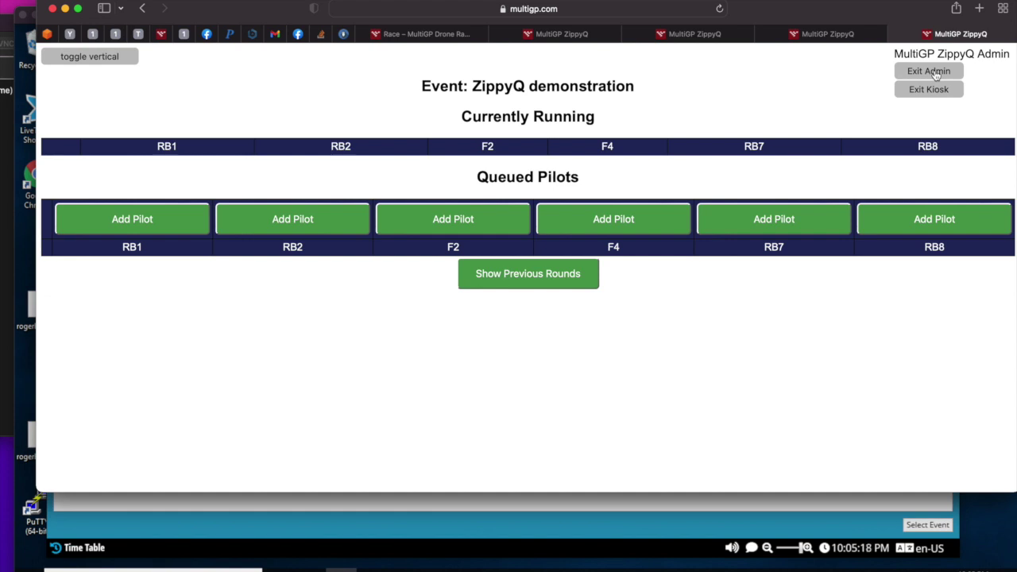
left_click(936, 72)
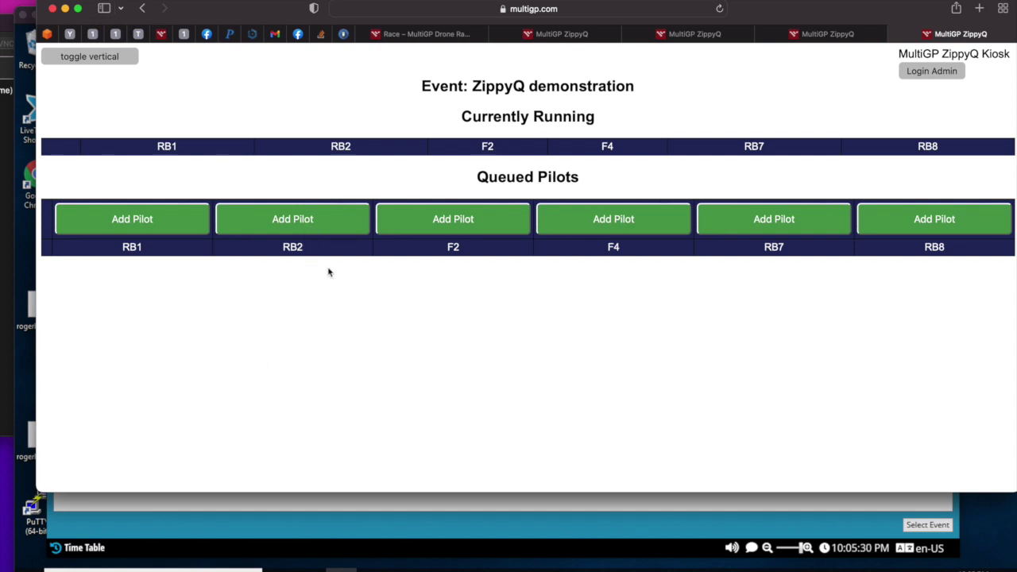
- Scan a pilot's QR code with the camera to queue them on RB2 for Round 1 with 1 pack
left_click(309, 224)
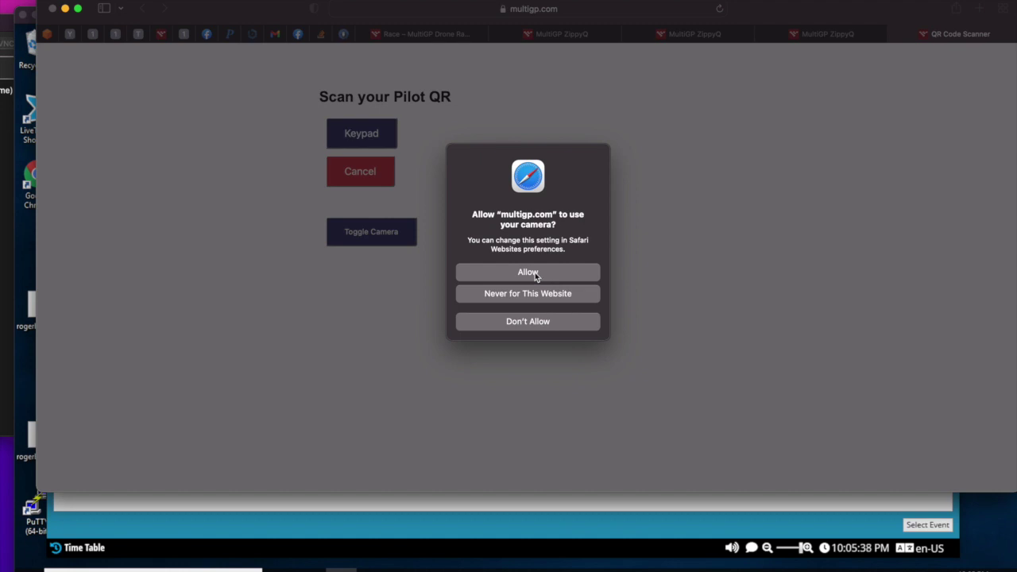
left_click(529, 272)
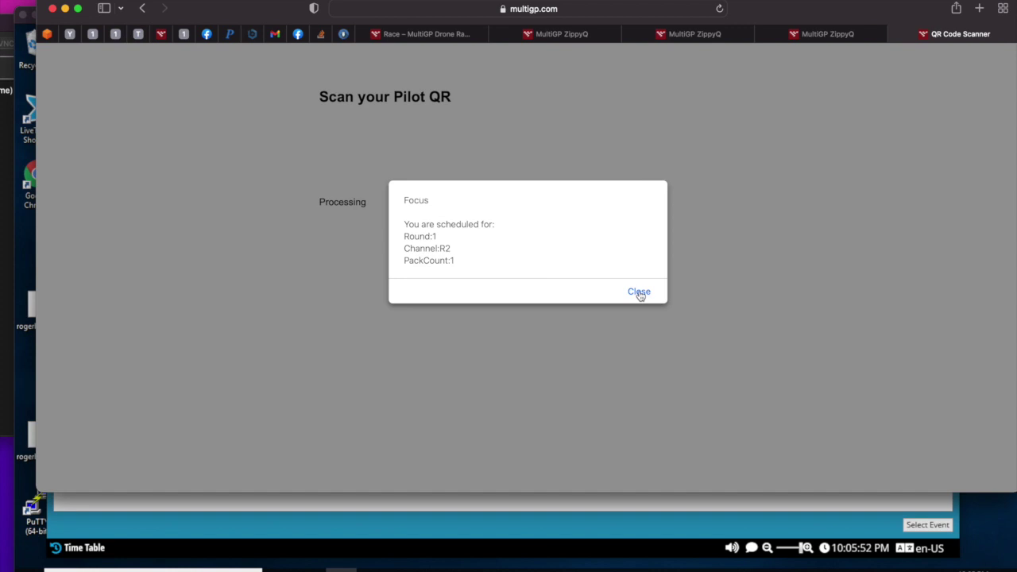
left_click(638, 292)
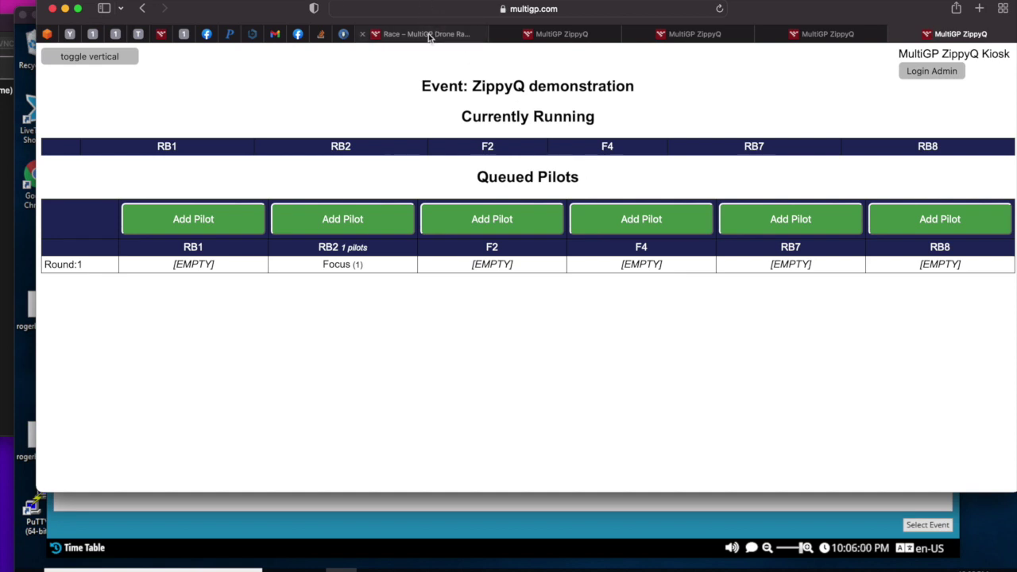
- Switch to the Race – MultiGP tab and open your own pilot profile
mouse_move(428, 36)
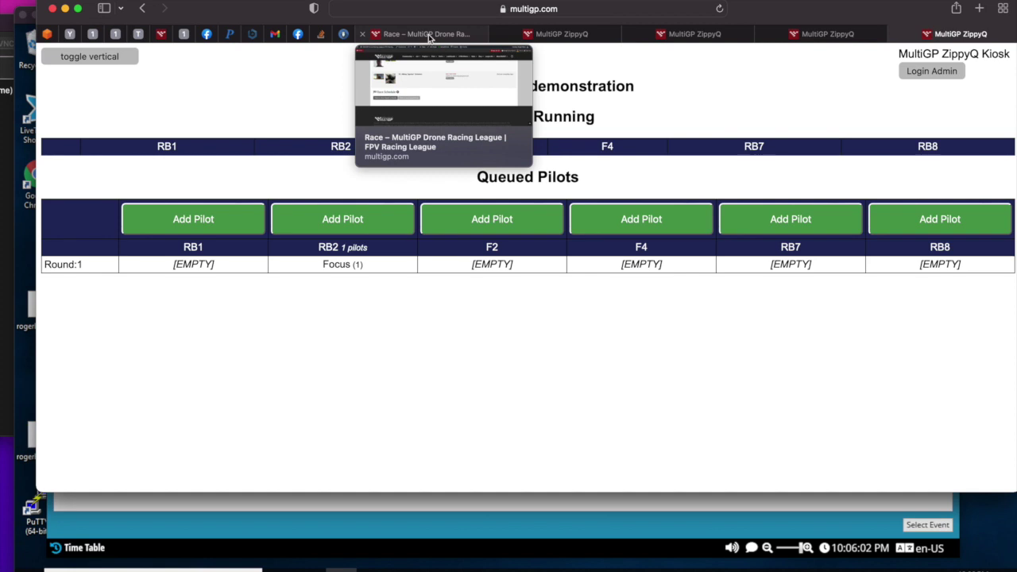
left_click(428, 36)
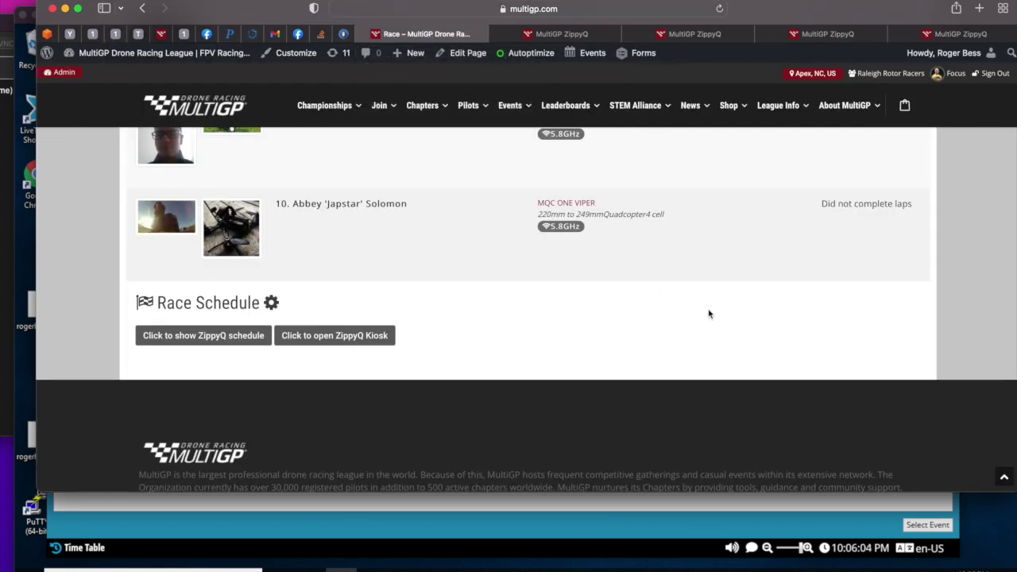
scroll(709, 313, "up", 15)
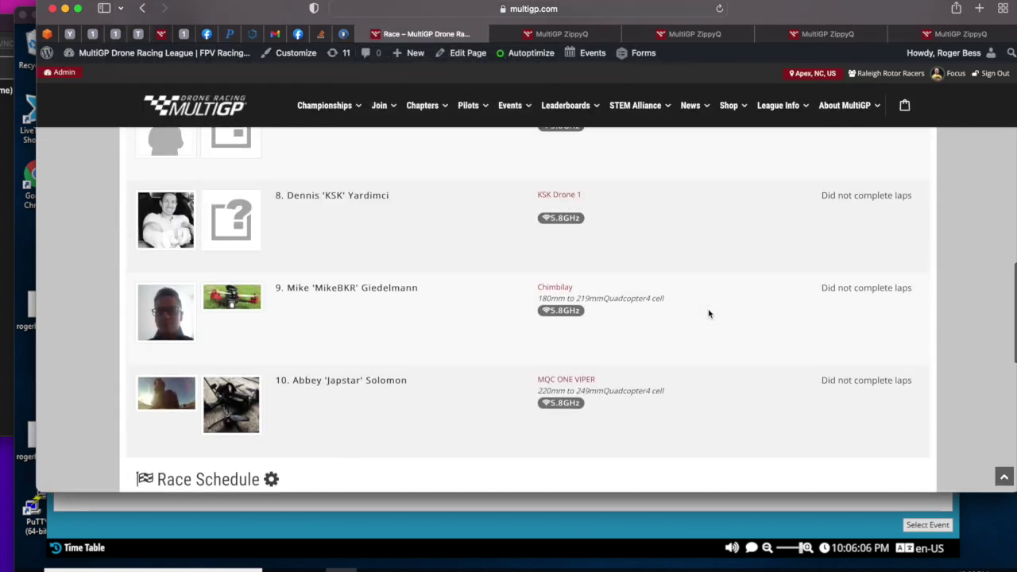
scroll(710, 314, "up", 2)
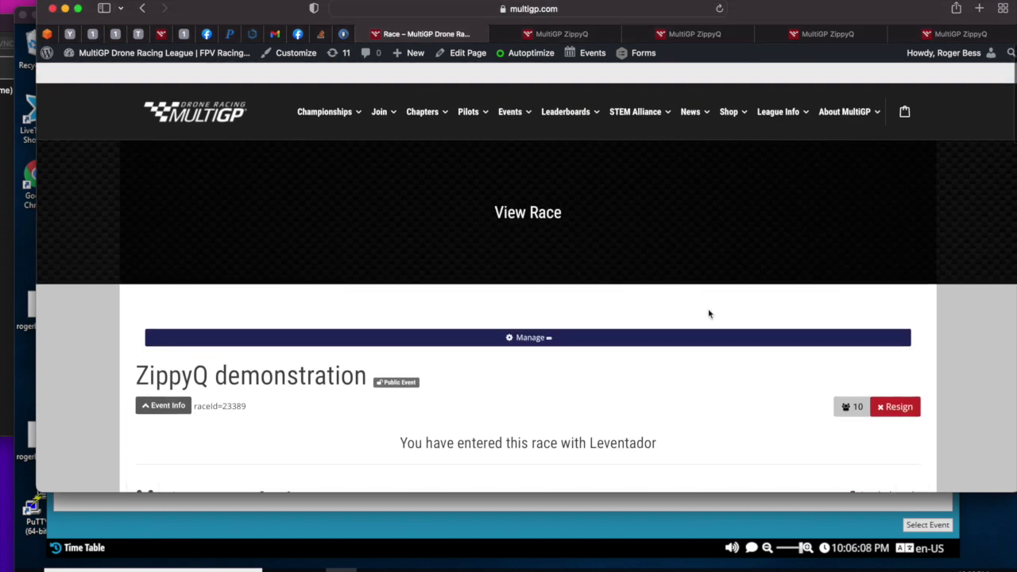
scroll(776, 268, "down", 3)
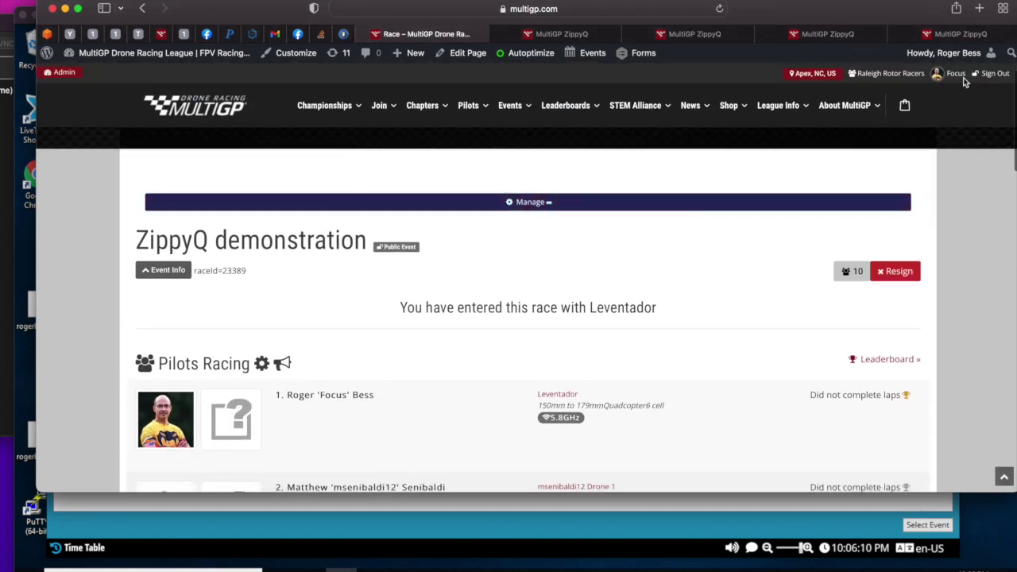
left_click(956, 74)
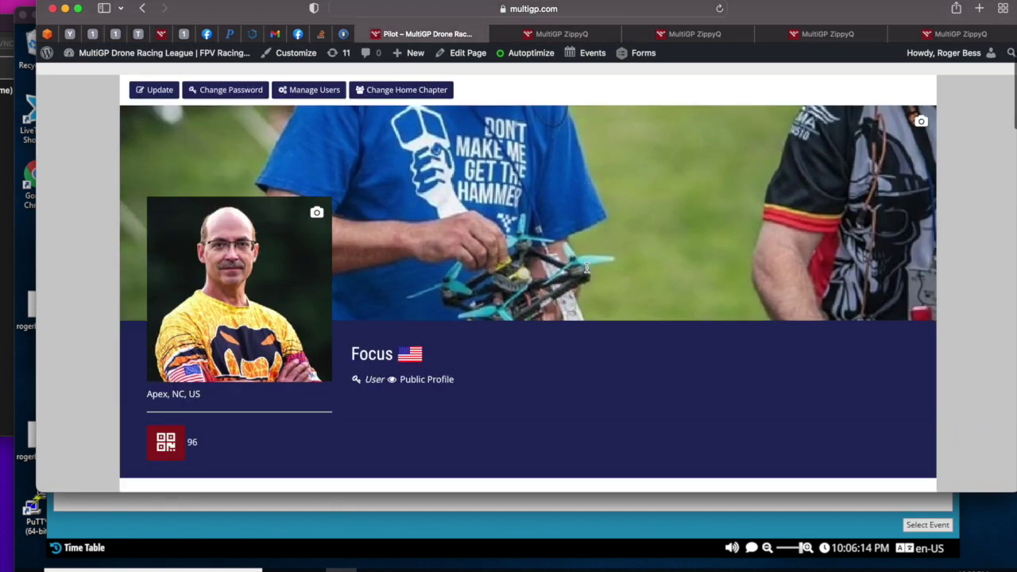
- Highlight the pilot ID, then display and close the pilot's QR code
scroll(587, 268, "down", 2)
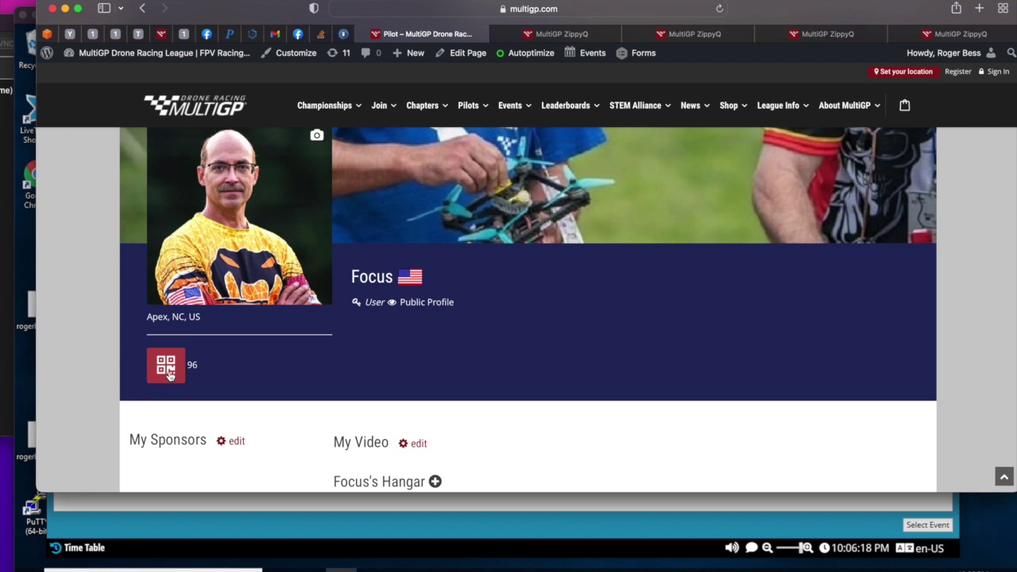
left_click_drag(202, 371, 190, 365)
left_click(262, 389)
left_click(165, 368)
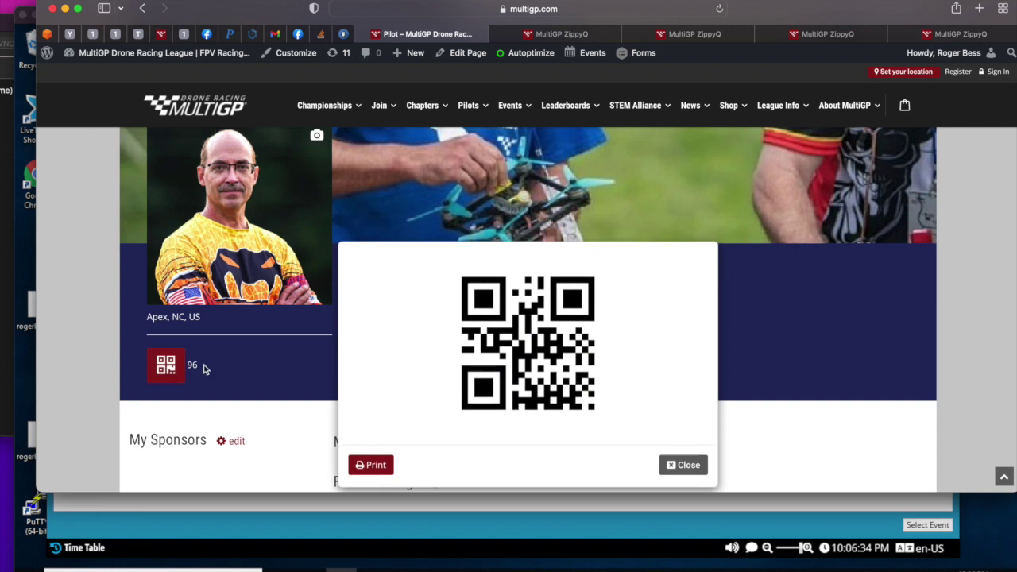
left_click(684, 466)
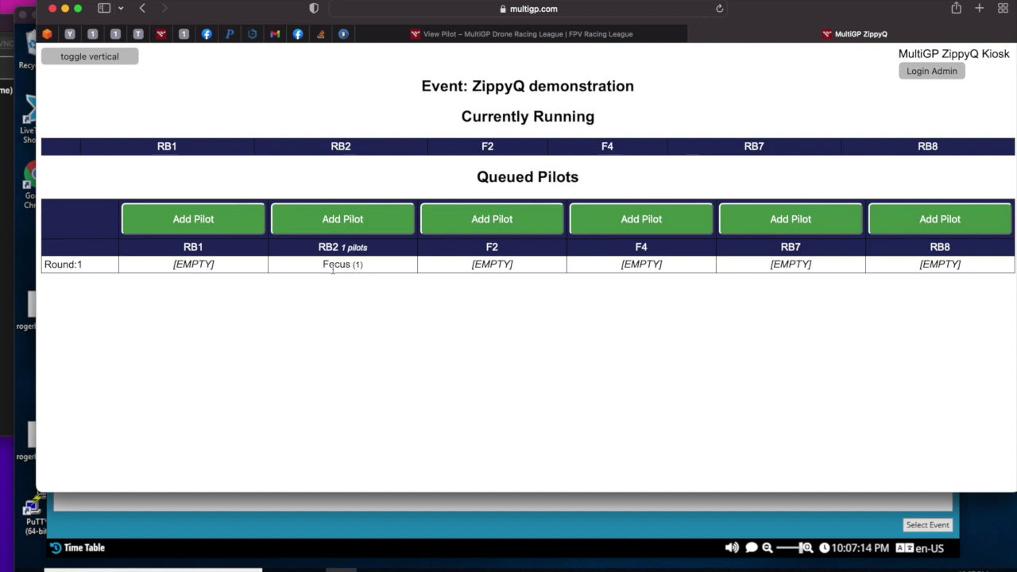
- Queue a QR-scanned pilot on F2, then another on F4, closing each schedule confirmation
left_click(492, 228)
left_click(518, 271)
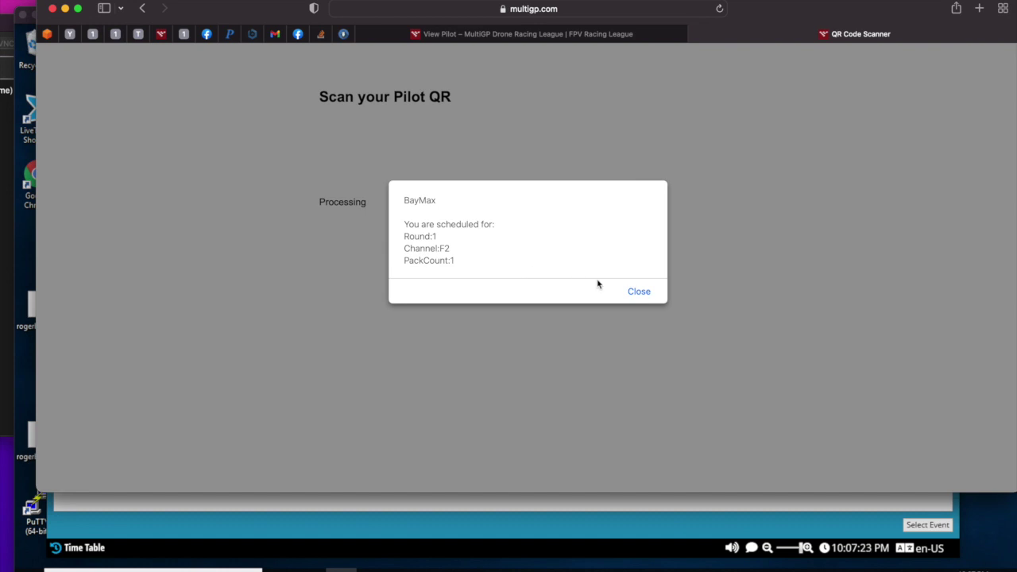
left_click(641, 294)
left_click(641, 222)
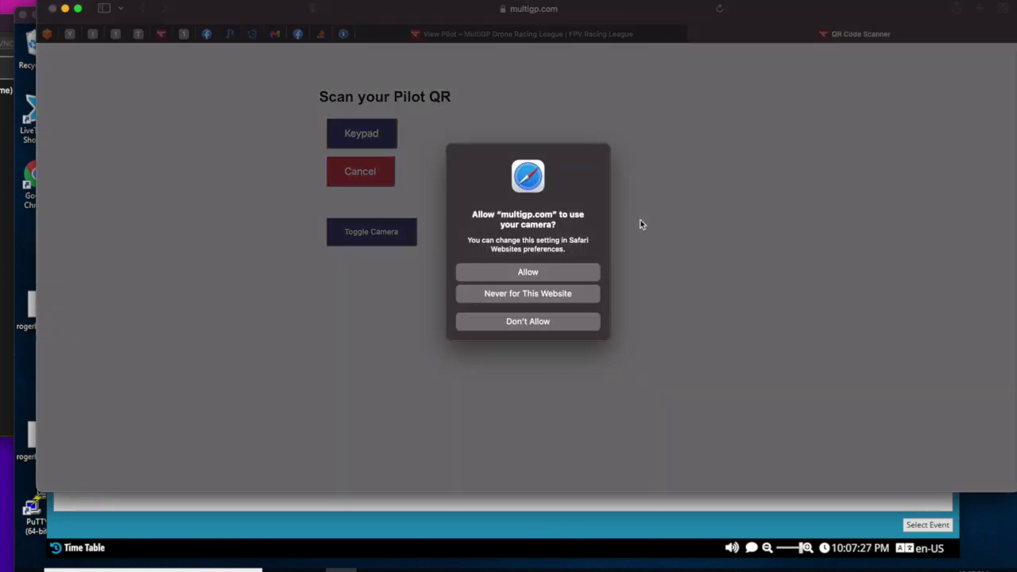
left_click(527, 272)
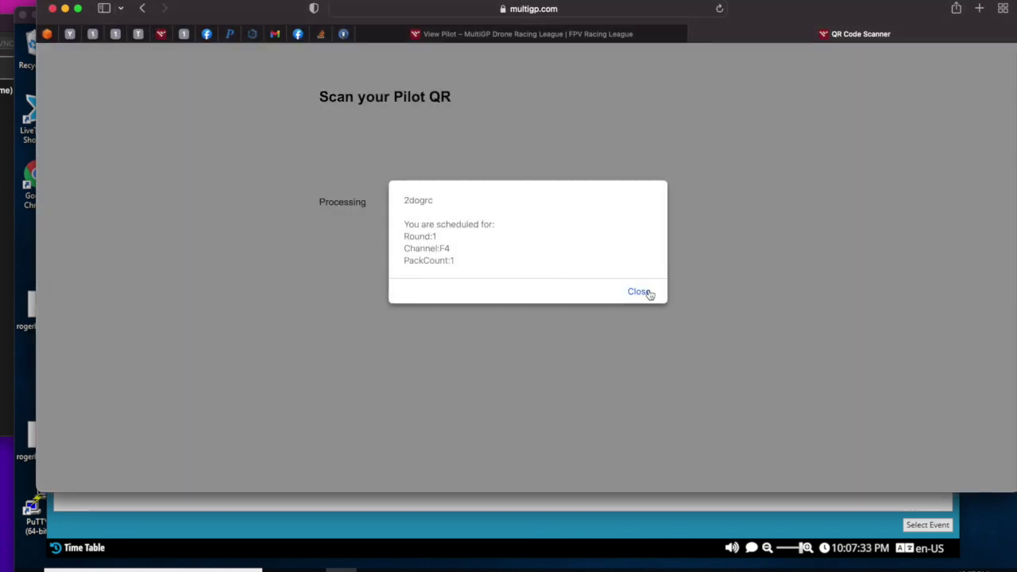
left_click(649, 293)
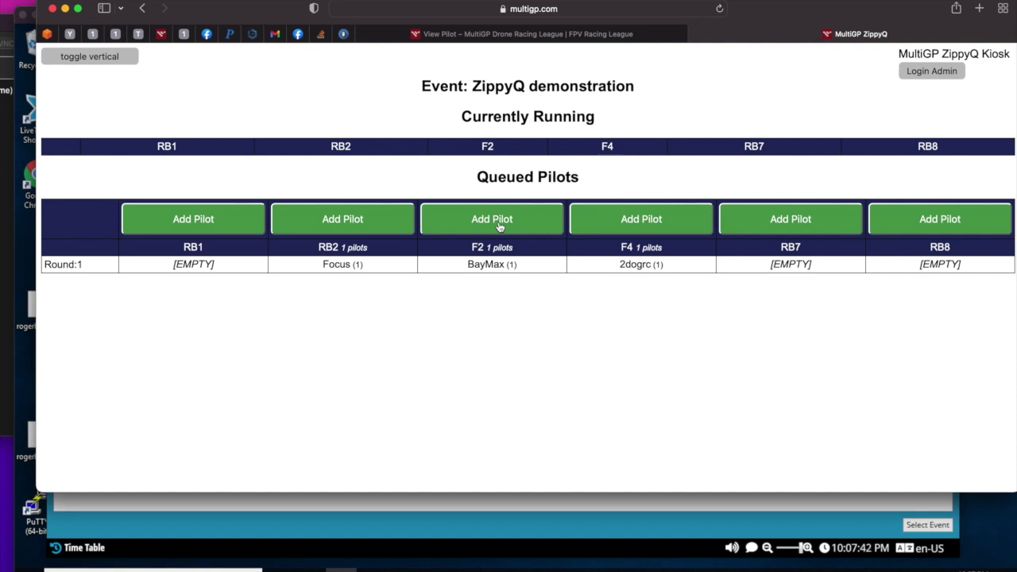
- Add a pilot to RB2 for Round 2 by entering their two-digit pilot ID on the keypad
left_click(367, 227)
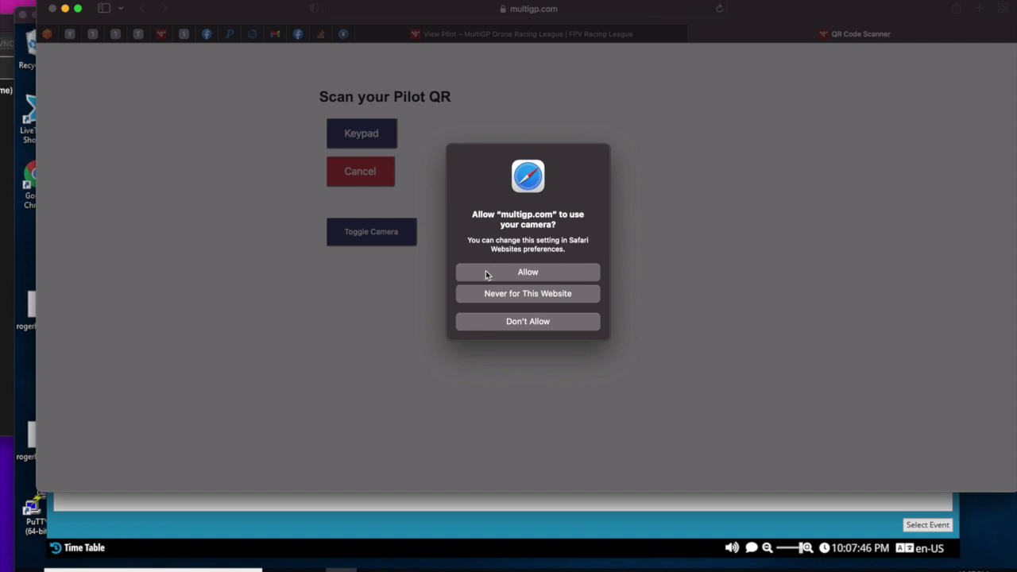
left_click(486, 272)
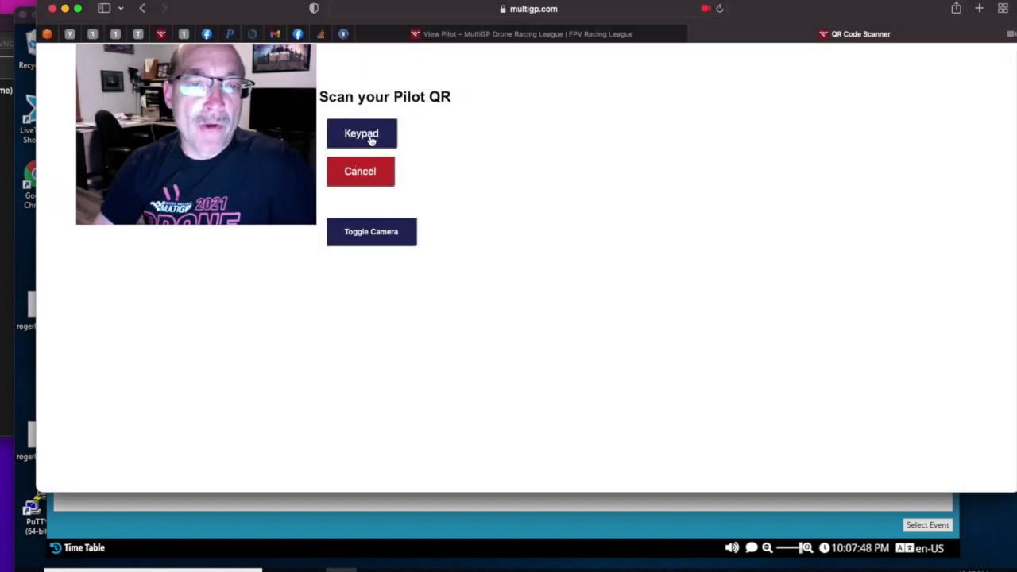
left_click(369, 139)
left_click(453, 217)
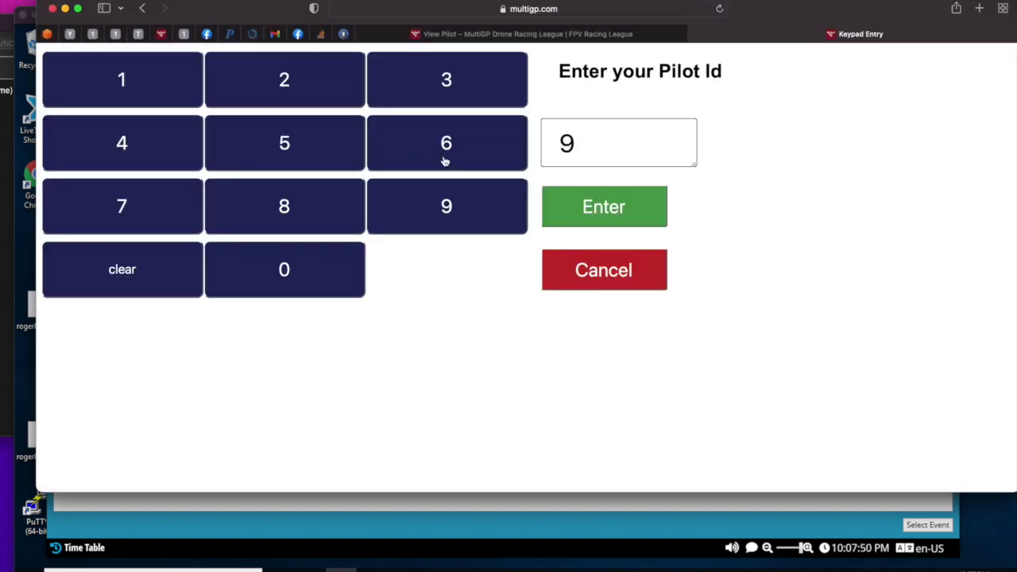
left_click(445, 158)
left_click(592, 205)
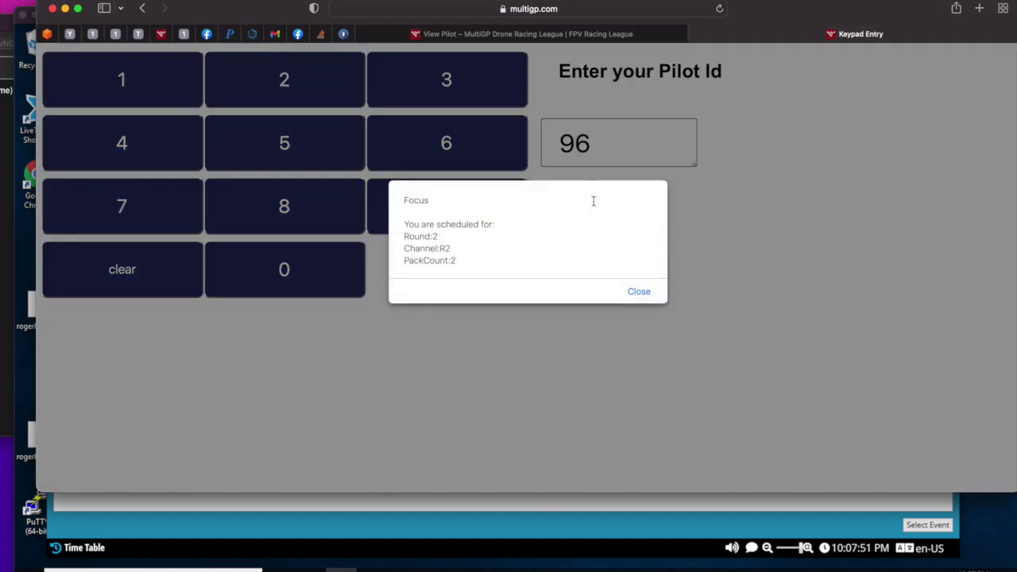
left_click(642, 292)
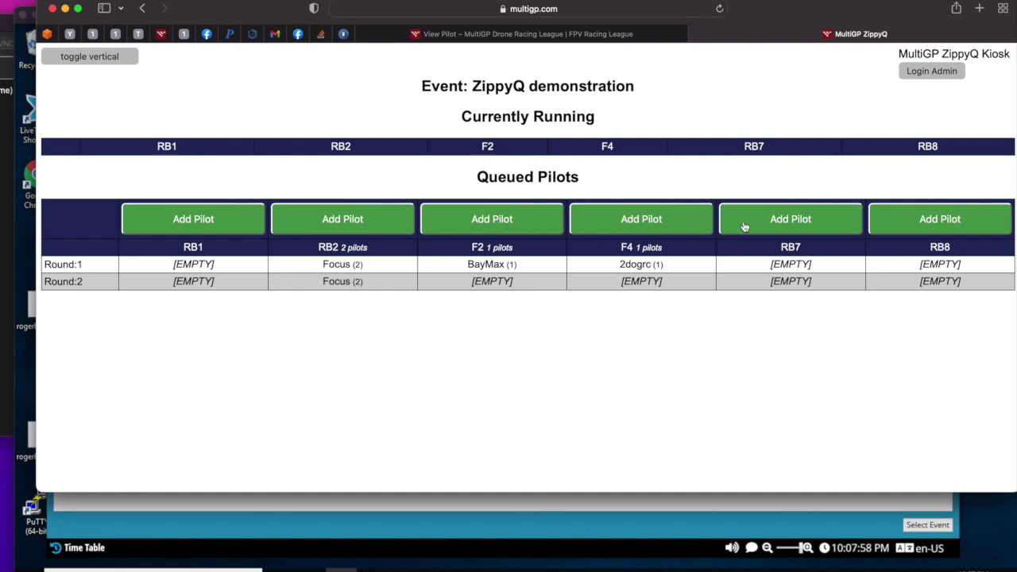
- Add a pilot to F4 via a five-digit keypad pilot ID, then bring up LiveTime Scoring Engine
left_click(658, 220)
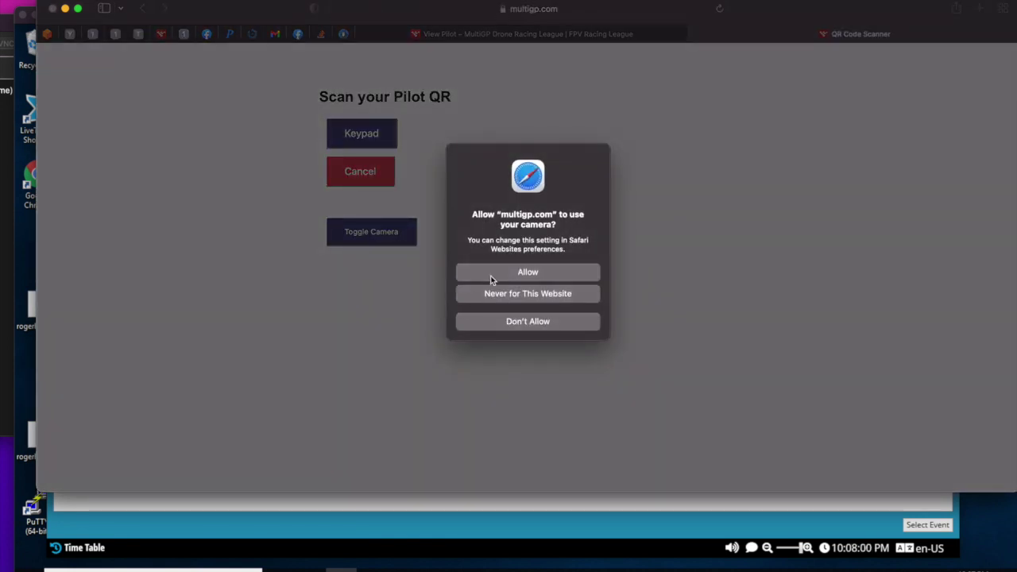
left_click(492, 274)
left_click(364, 129)
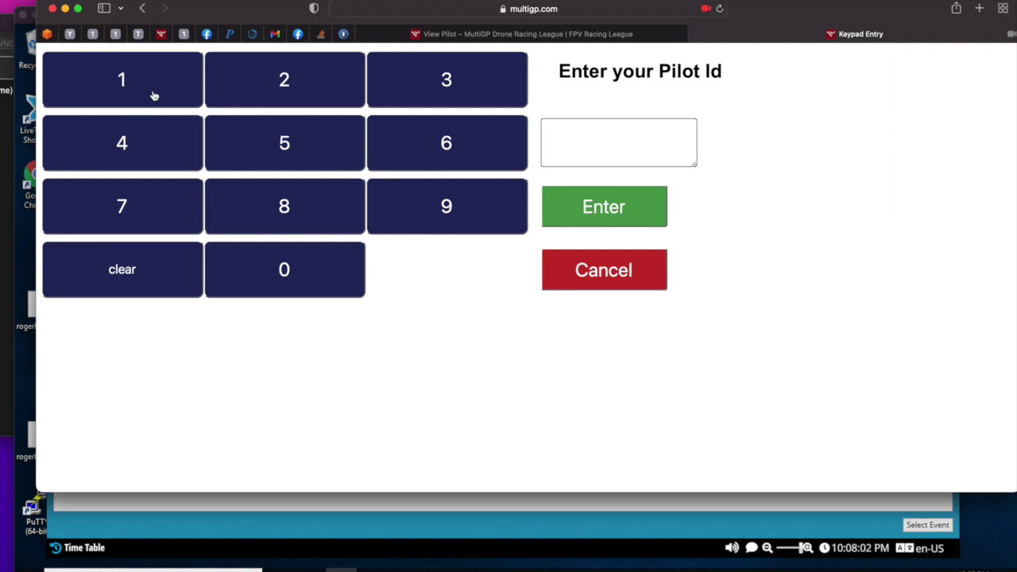
left_click(193, 79)
left_click(244, 79)
left_click(377, 90)
left_click(194, 133)
left_click(245, 143)
left_click(599, 220)
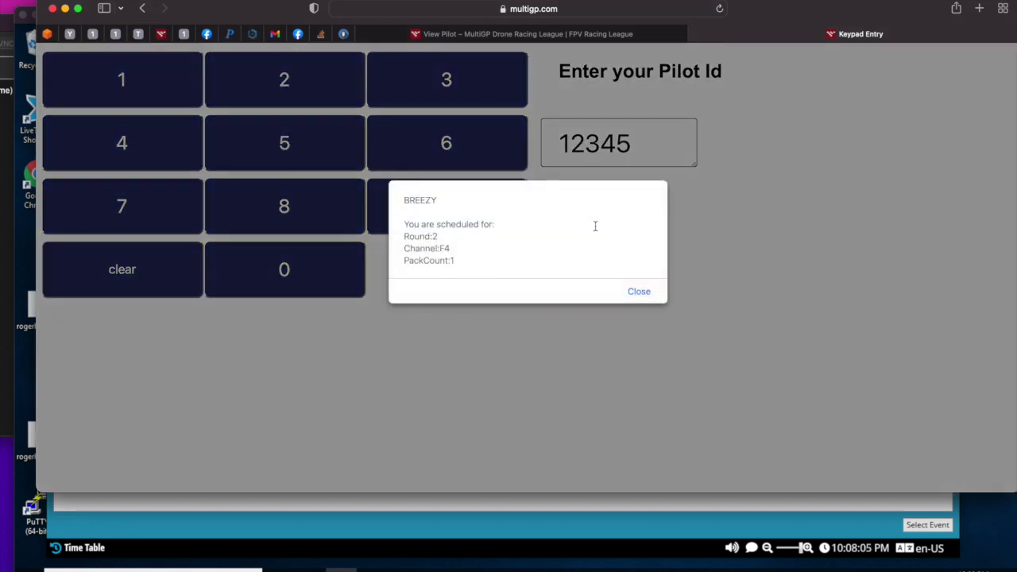
left_click(641, 292)
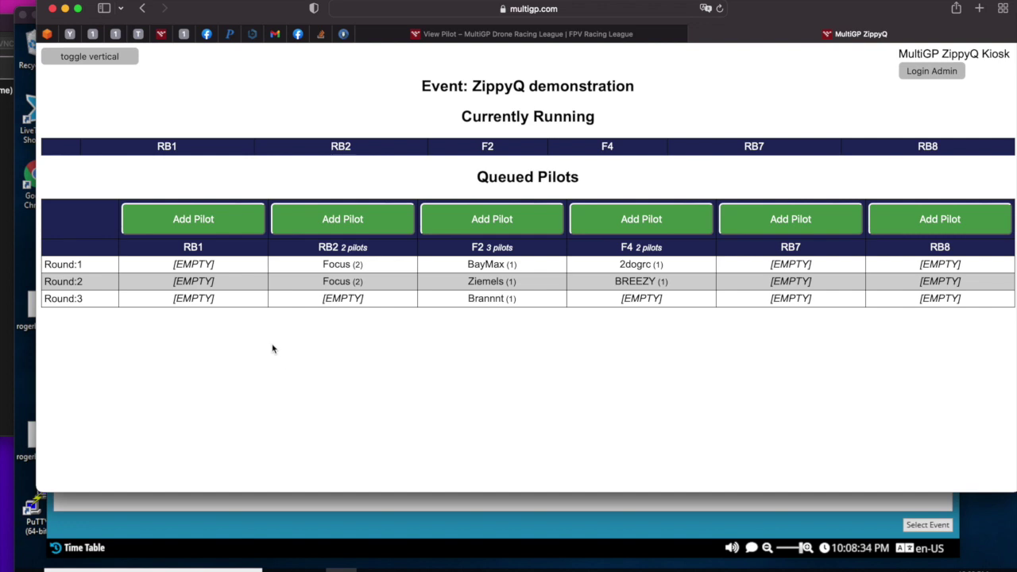
left_click(299, 514)
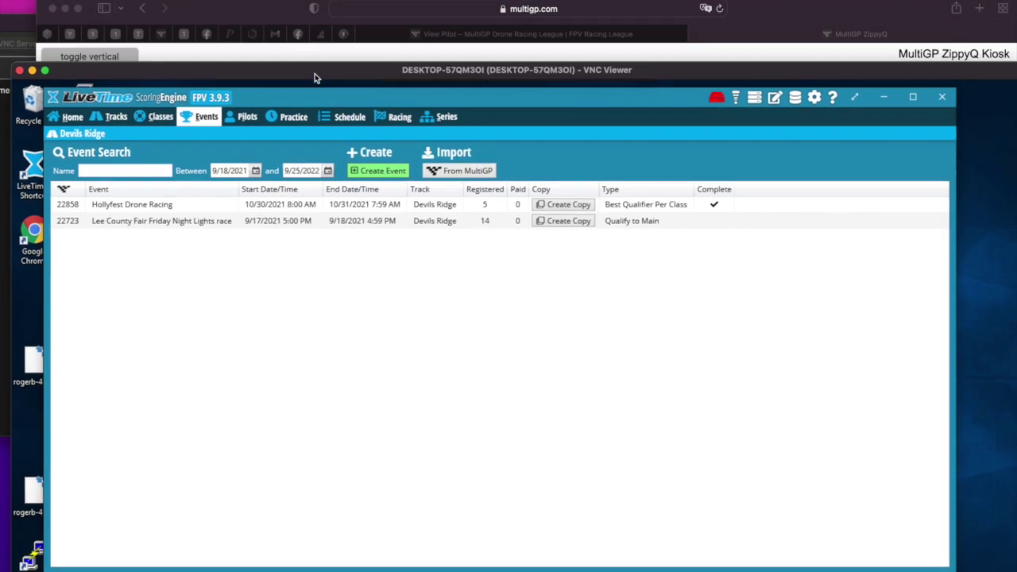
- In LiveTime, search MultiGP events for ID 23389 and select ZippyQ demonstration
left_click_drag(318, 17, 313, 43)
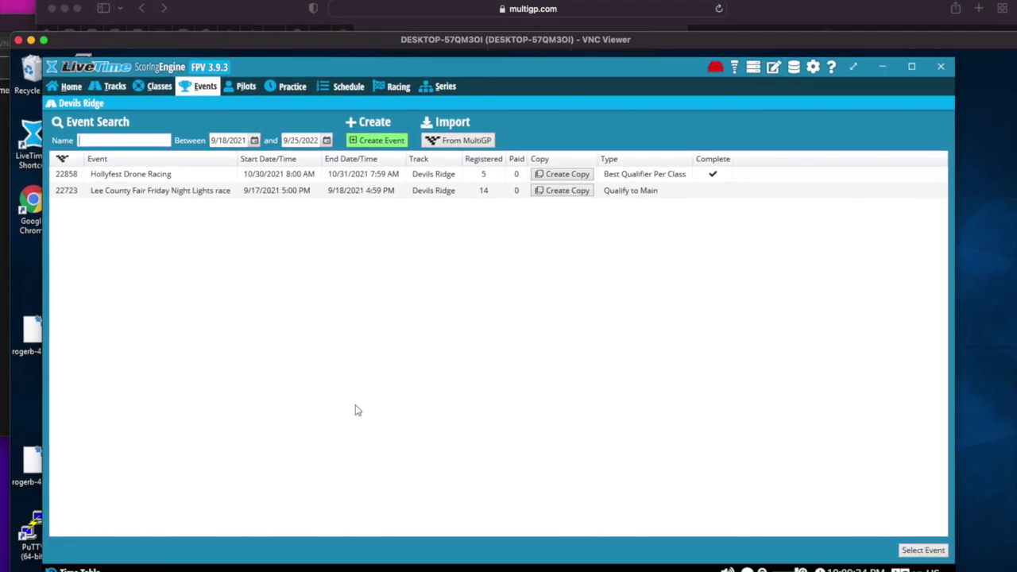
left_click(460, 140)
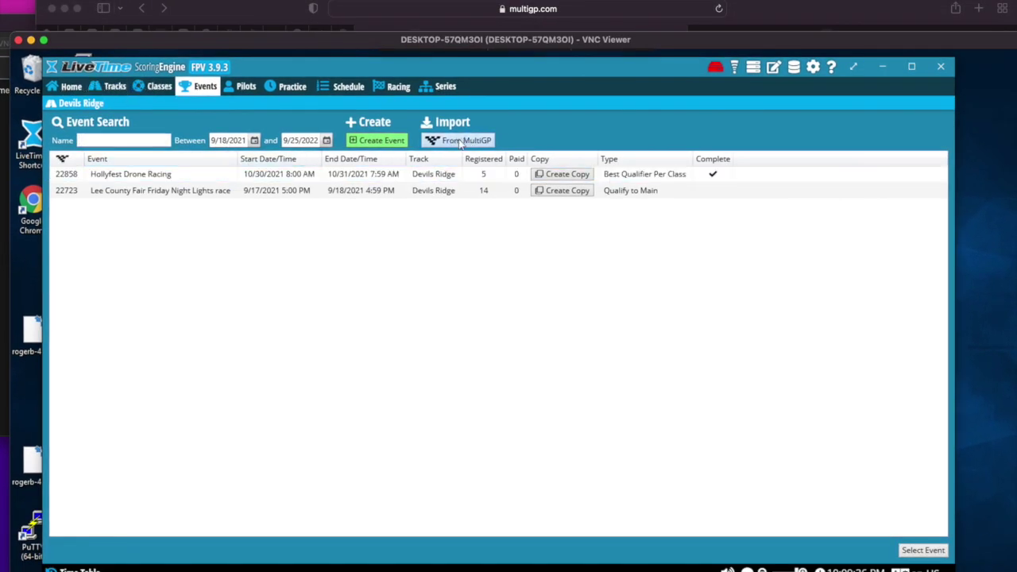
left_click(461, 142)
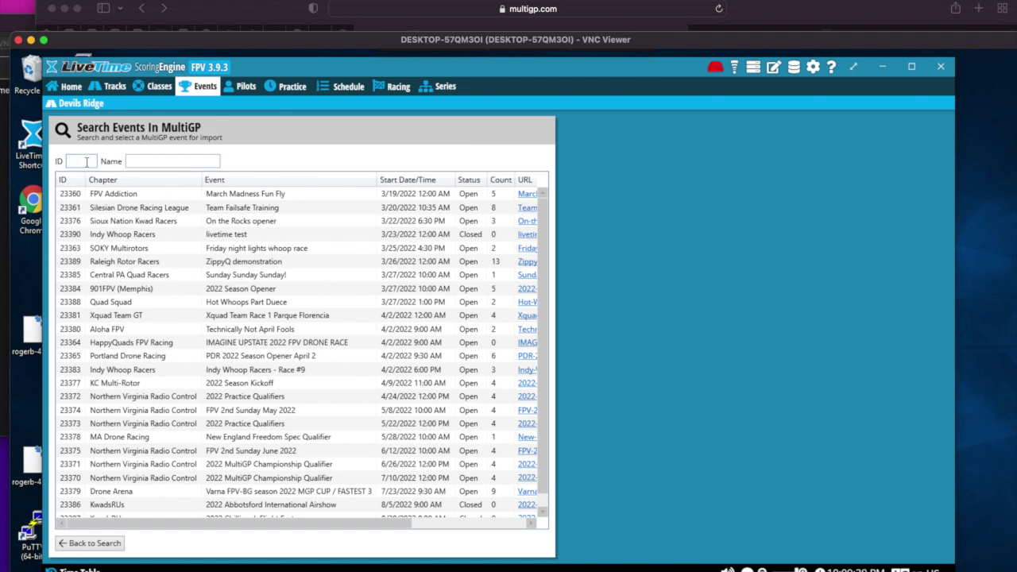
type("23389")
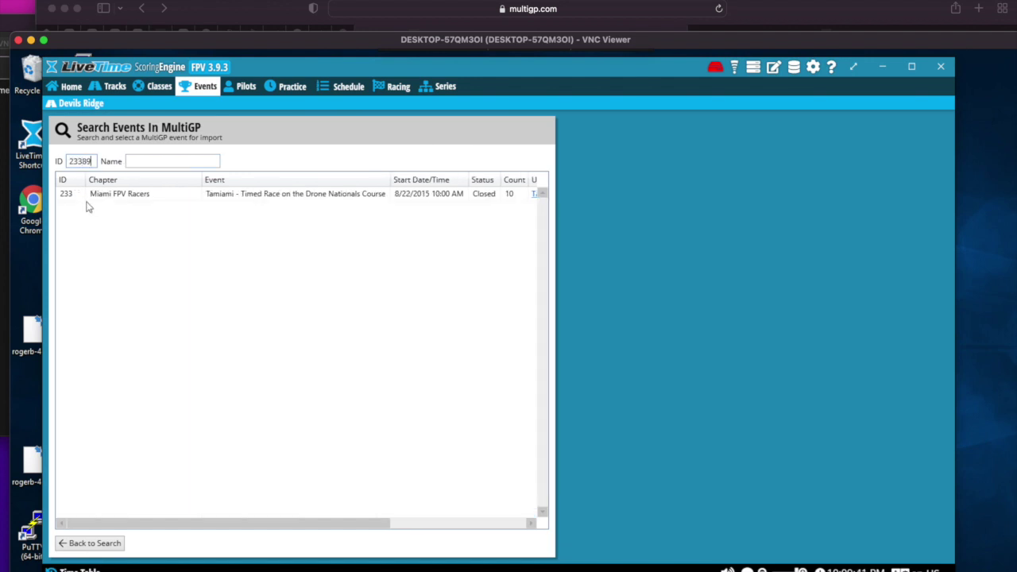
left_click(111, 198)
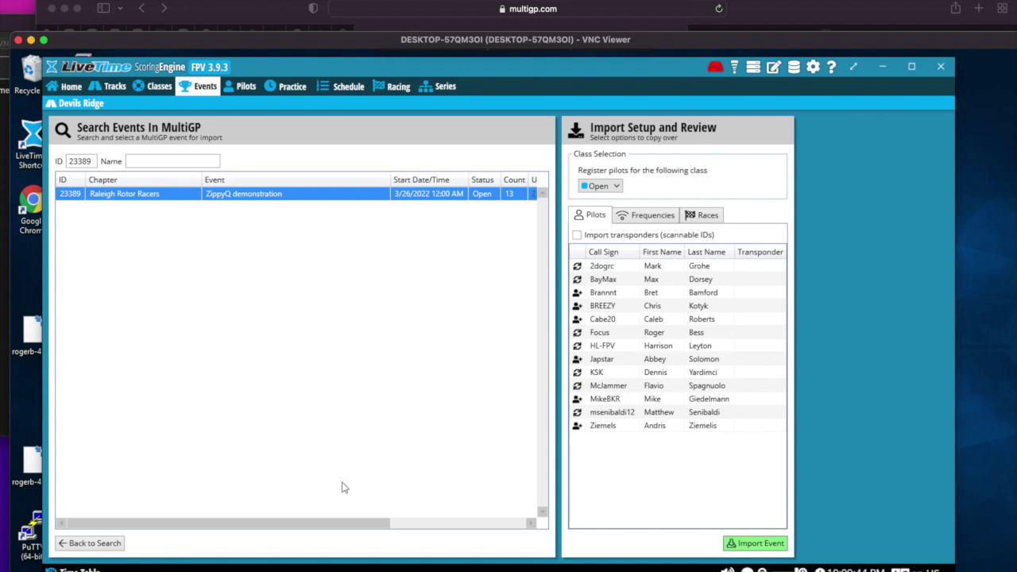
- Import the event with its races, acknowledge the success message, and open its Schedule setup
left_click(709, 221)
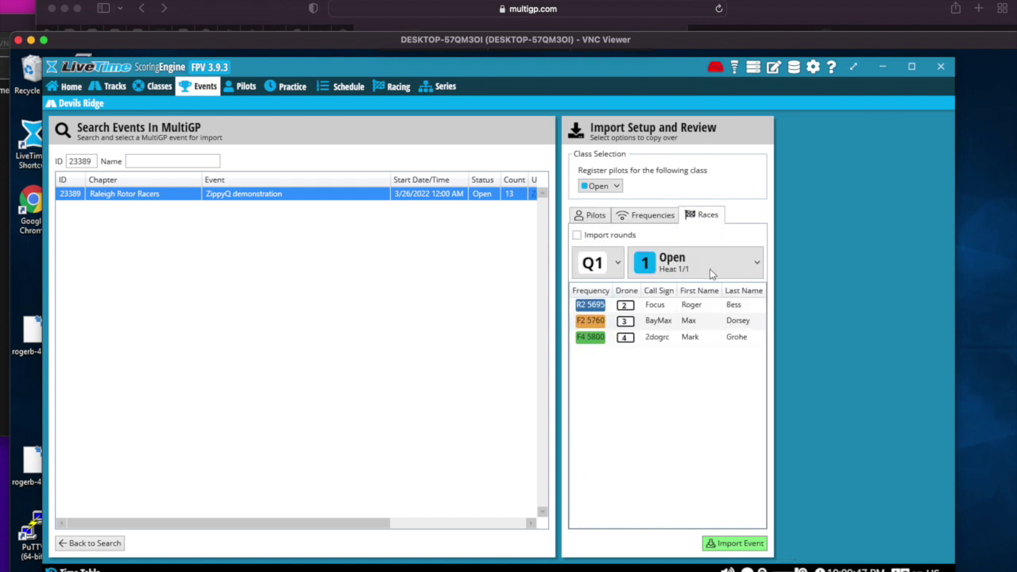
left_click(713, 547)
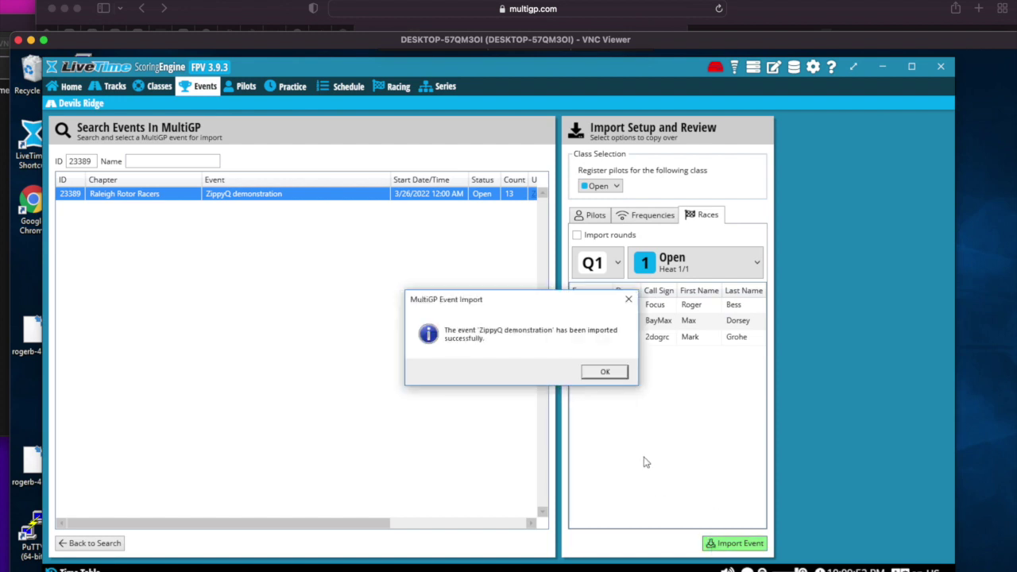
left_click(604, 373)
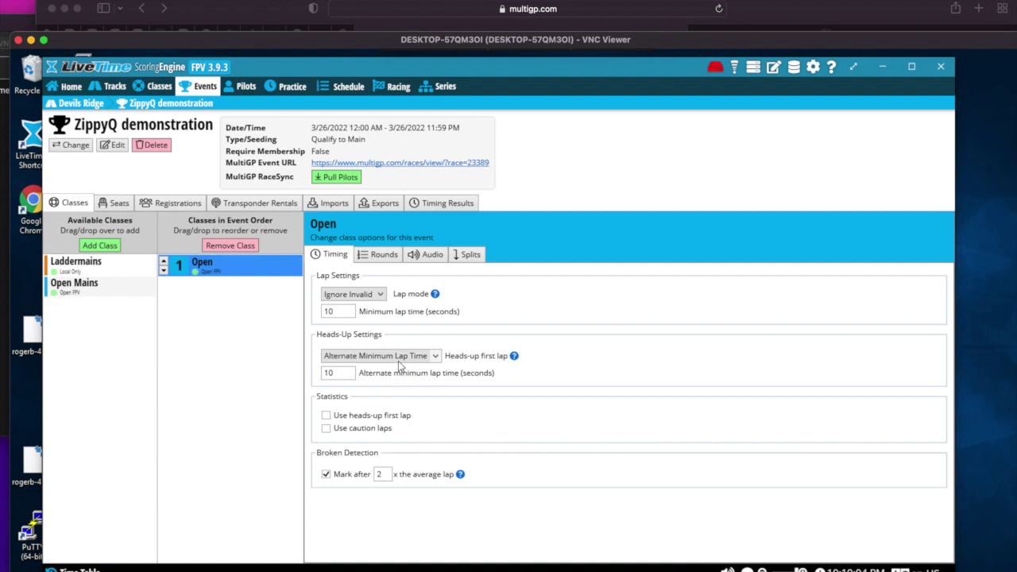
left_click(347, 88)
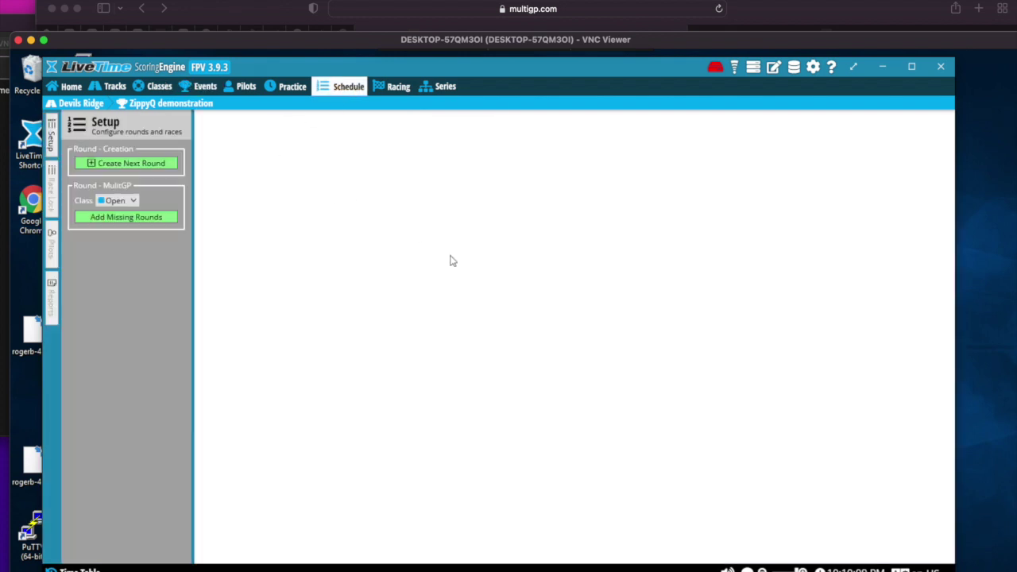
left_click(259, 25)
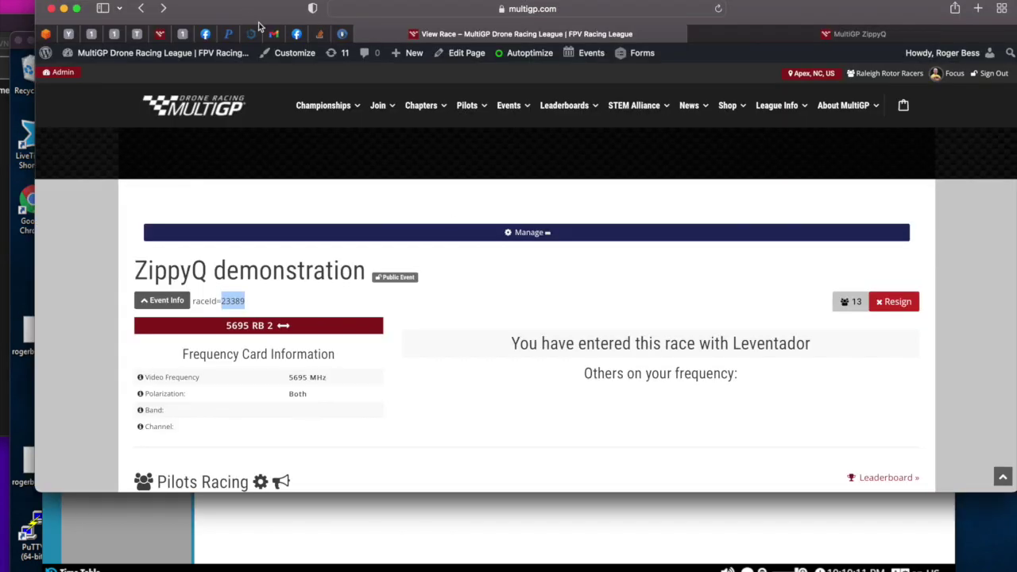
- Add a pilot to the F2 channel by keying in their pilot ID, placing them in Round 4
left_click(754, 33)
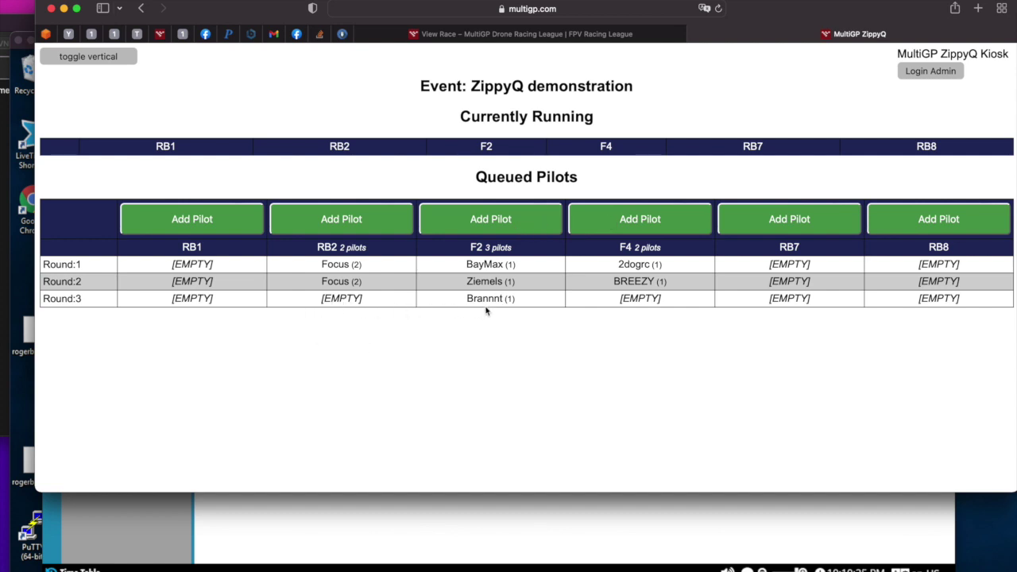
left_click(495, 220)
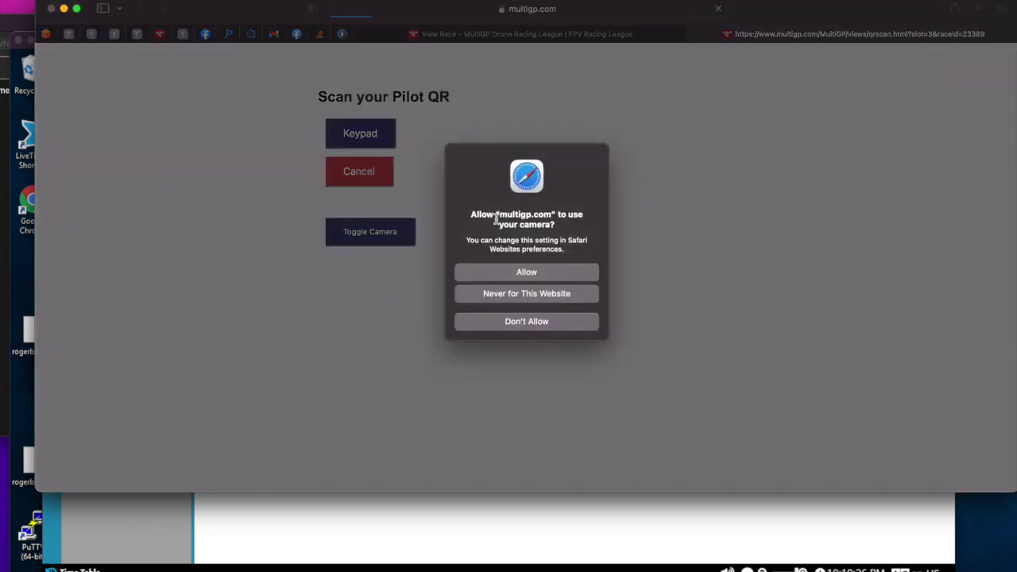
left_click(523, 273)
left_click(360, 132)
left_click(353, 203)
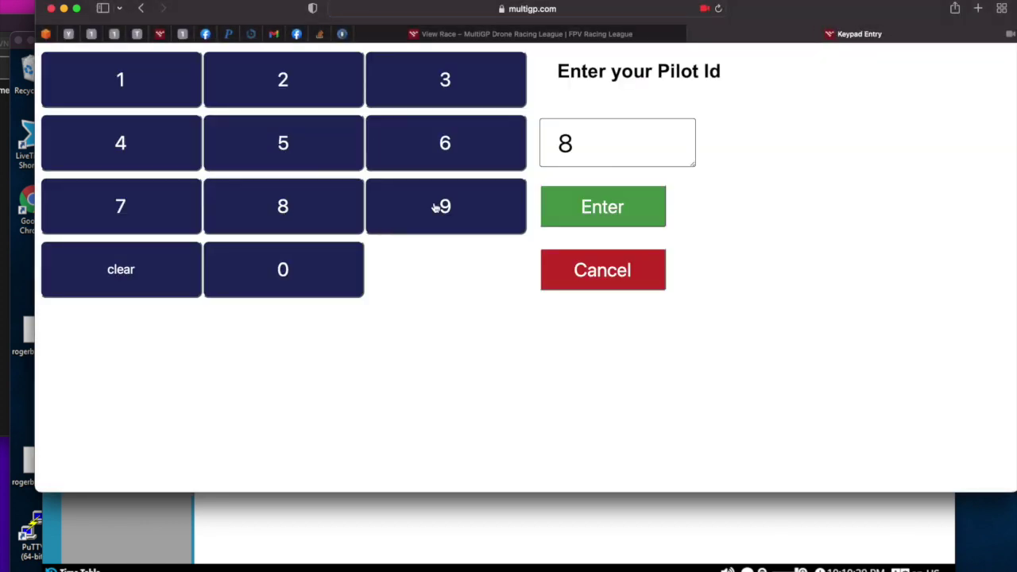
left_click(436, 208)
left_click(442, 147)
left_click(333, 154)
left_click(585, 209)
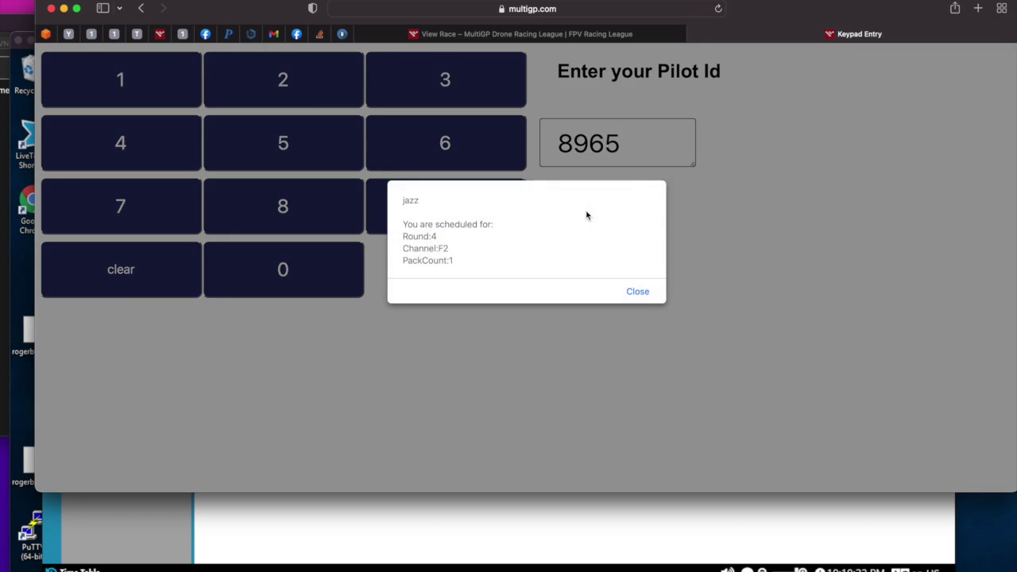
left_click(641, 292)
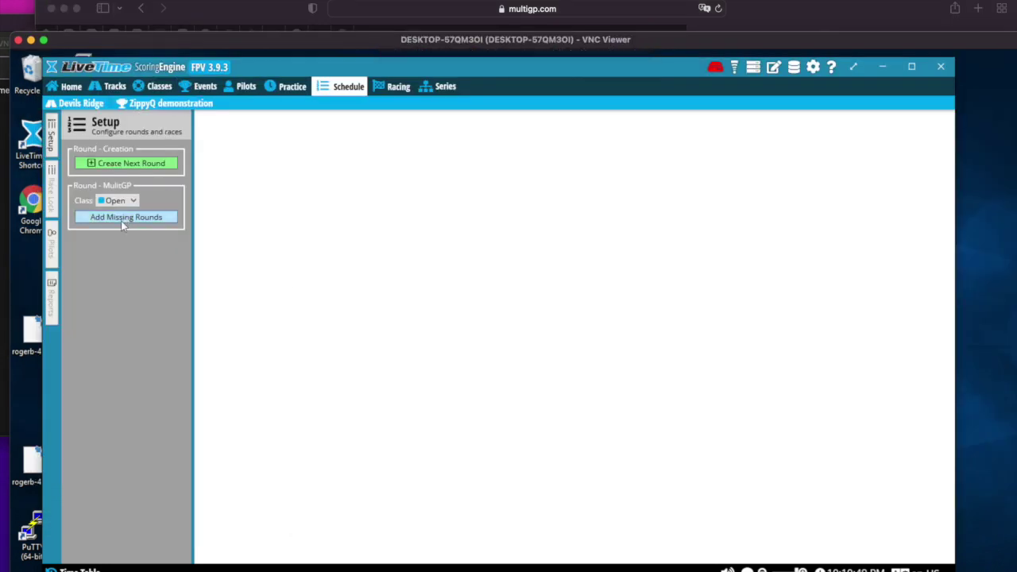
- Import the missing MultiGP round and load Q1 Race 1 with Focus, BayMax and 2dogrc
left_click(100, 217)
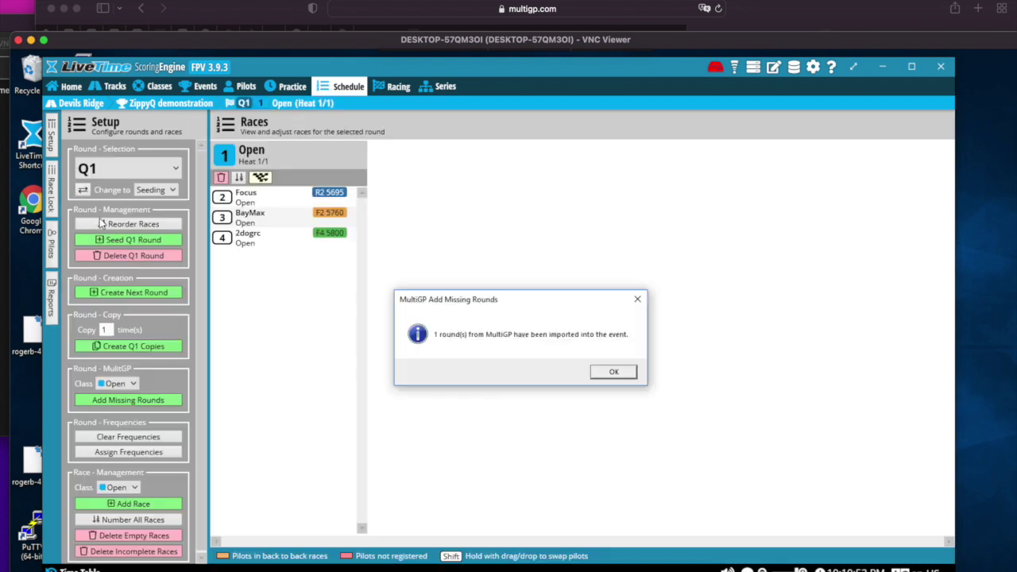
left_click(612, 373)
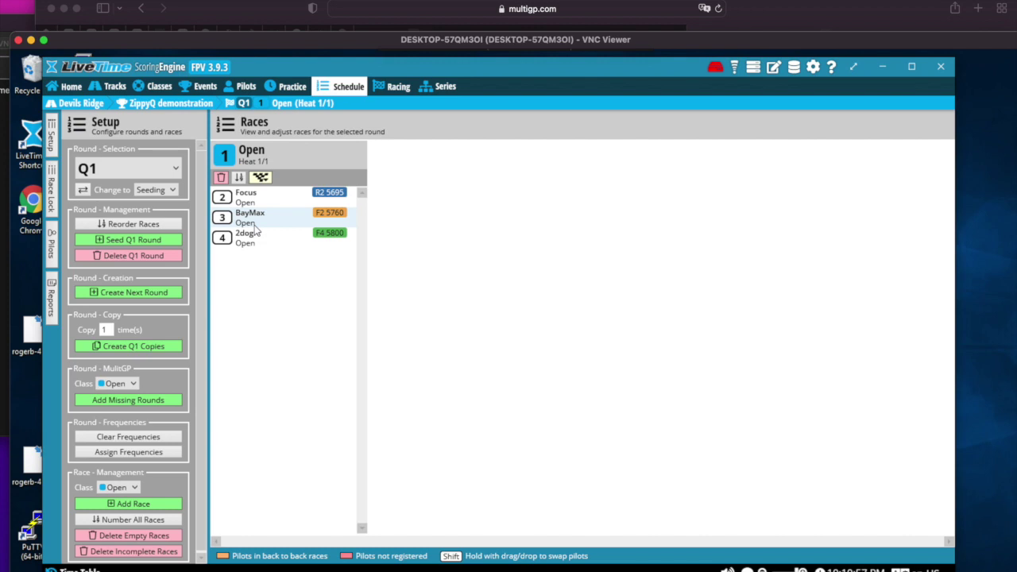
left_click(213, 6)
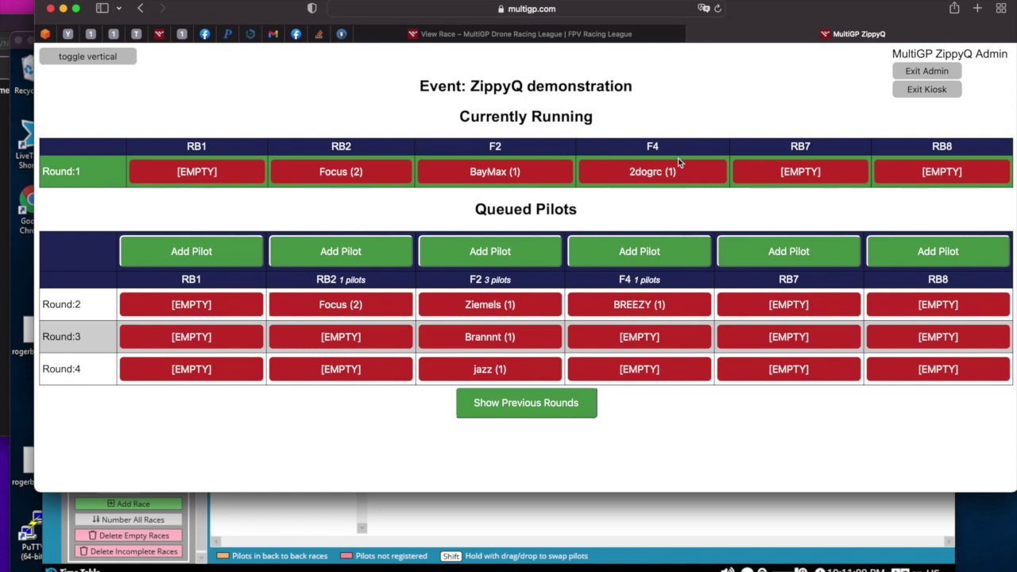
left_click(273, 538)
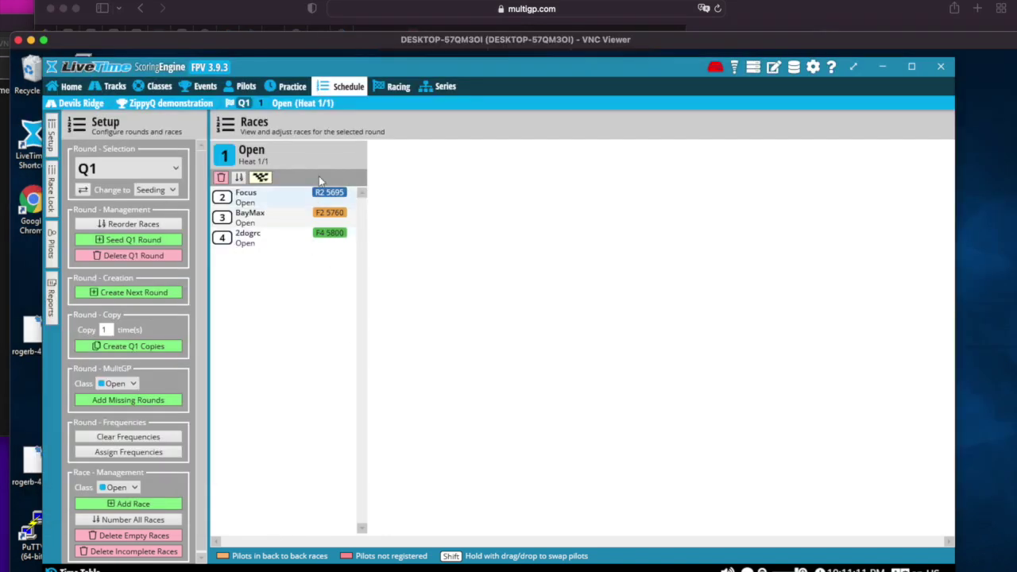
left_click(393, 88)
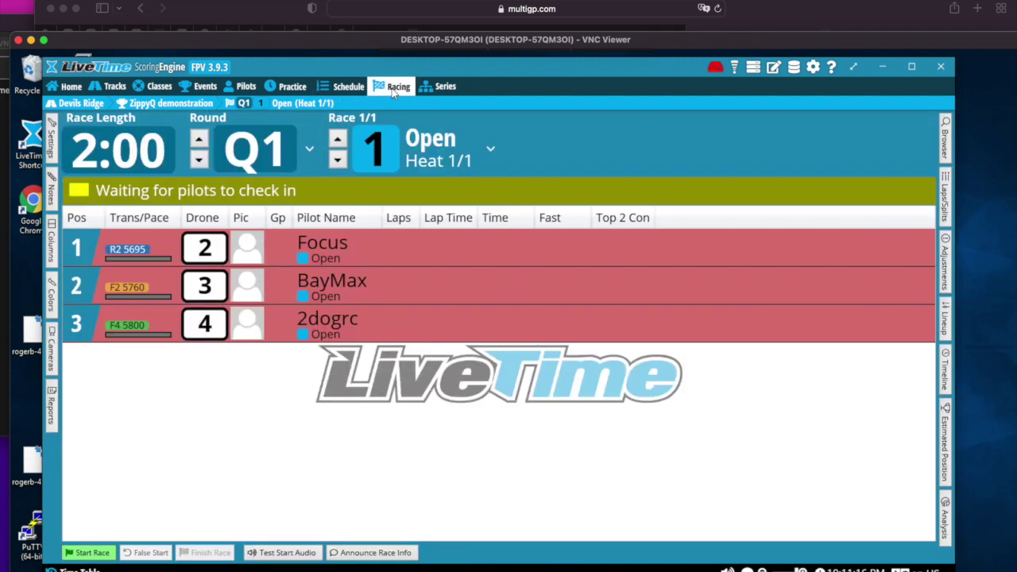
- Start and finish the Q1 race, with BayMax first at 36.262
left_click(89, 553)
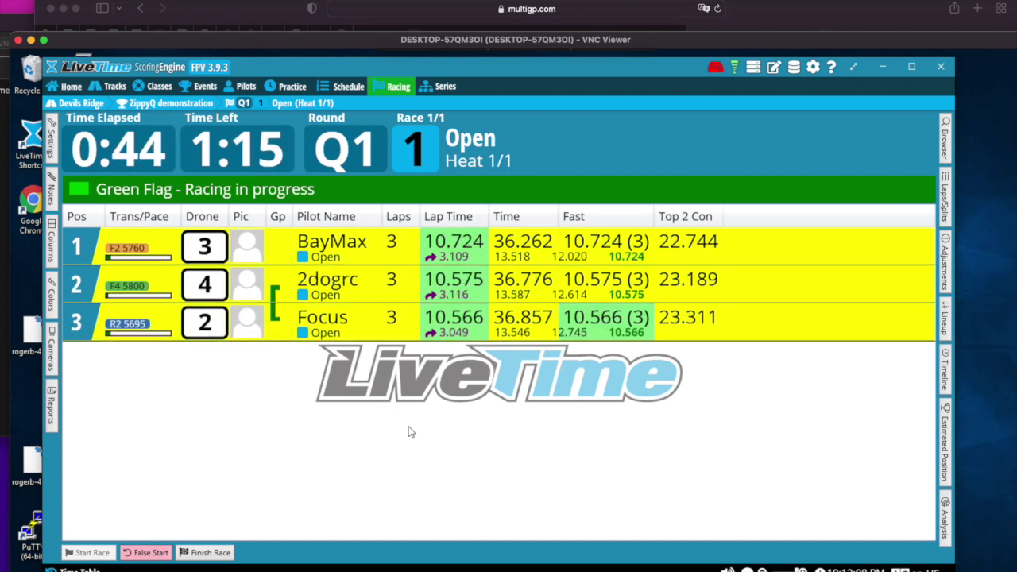
left_click(205, 552)
left_click(556, 374)
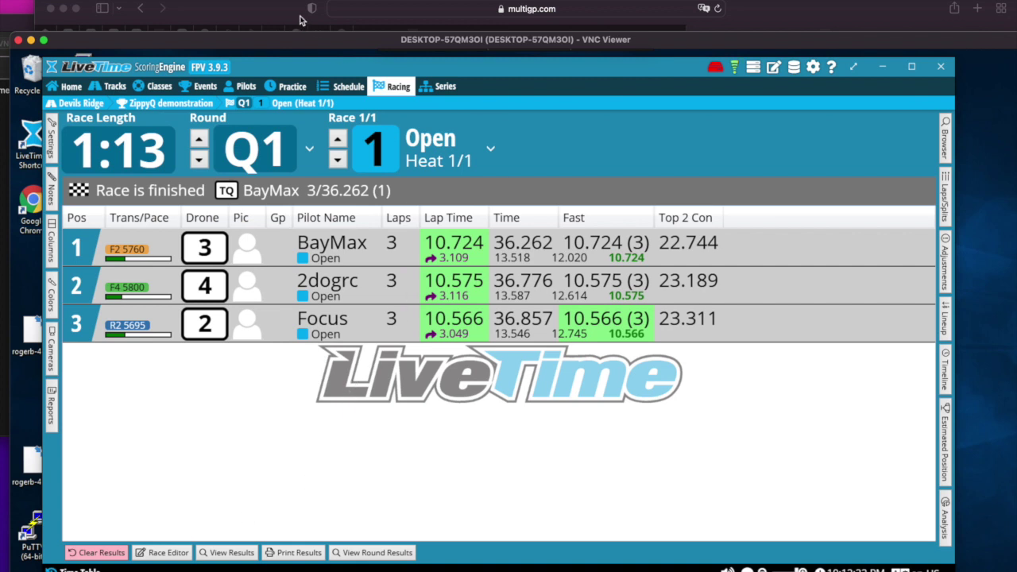
left_click(265, 8)
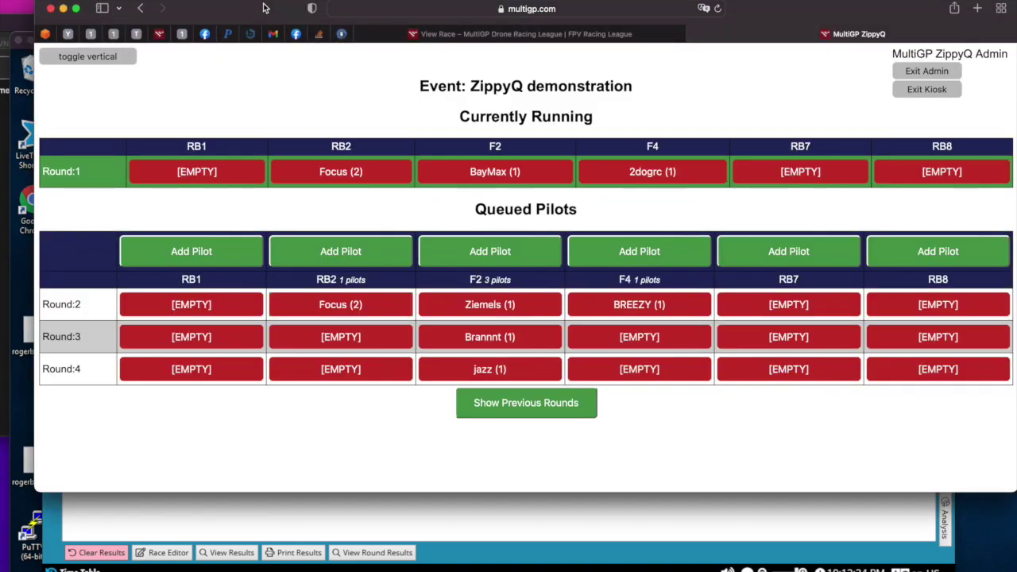
left_click(479, 35)
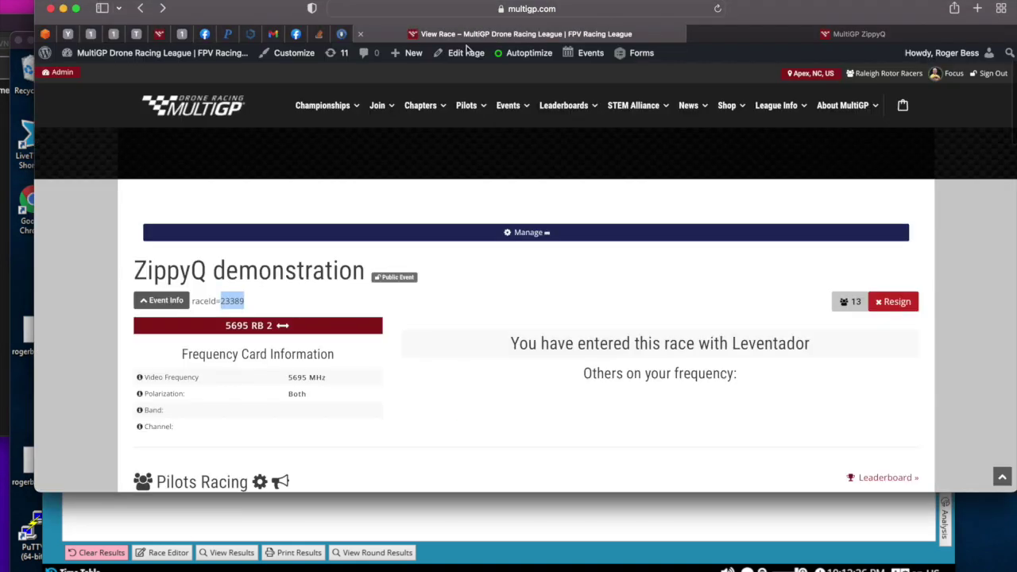
- Reload the View Race page to show the three synced Q1 times and load the race schedule
left_click(718, 8)
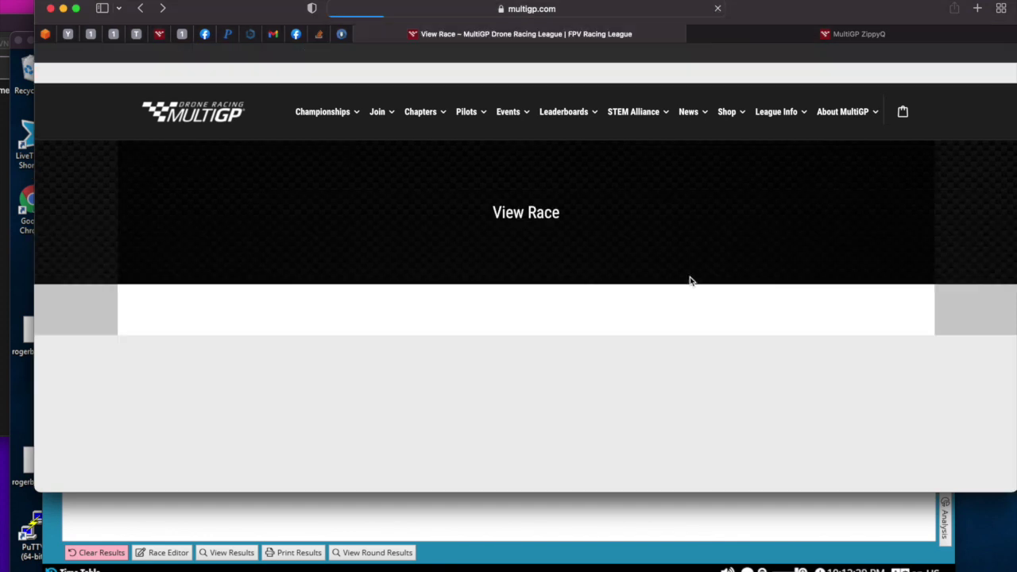
scroll(691, 281, "down", 5)
scroll(690, 281, "down", 3)
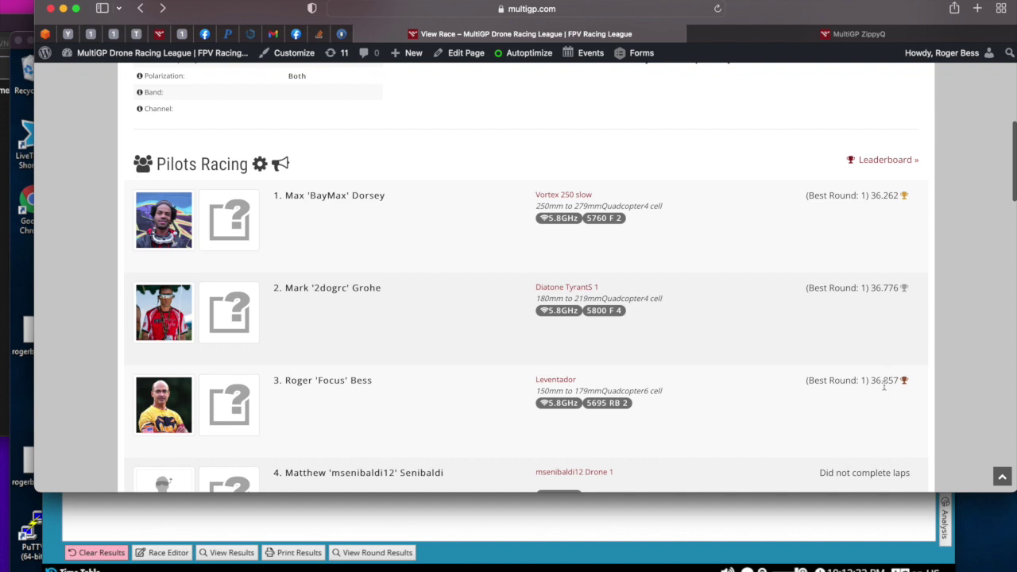
scroll(846, 351, "down", 20)
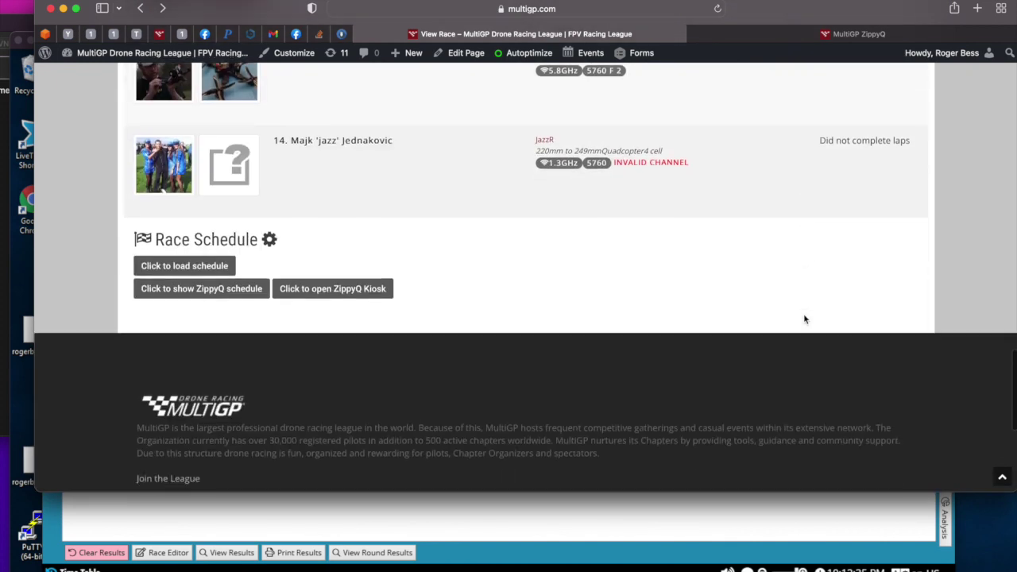
scroll(787, 310, "down", 4)
left_click(178, 113)
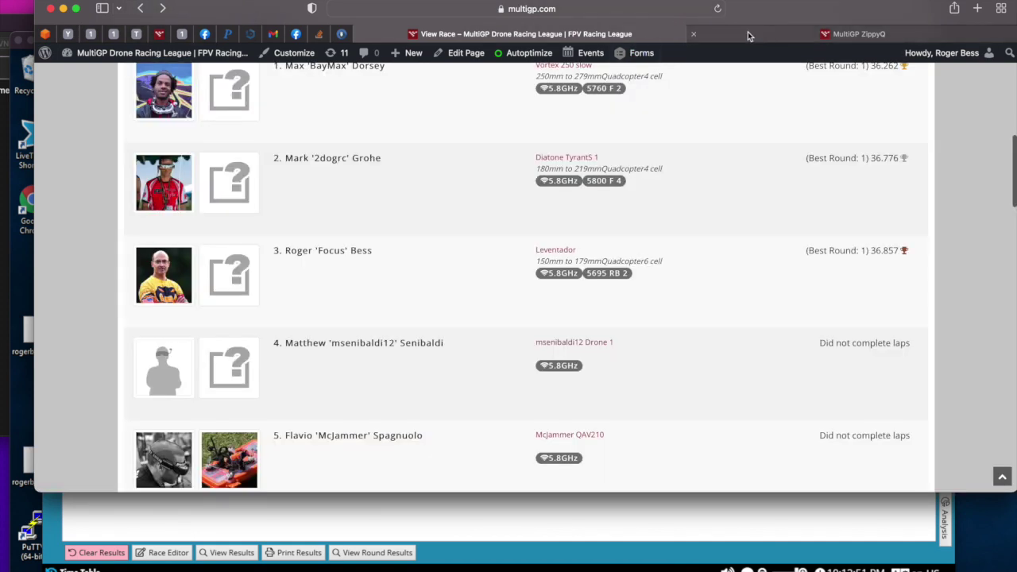
left_click(589, 512)
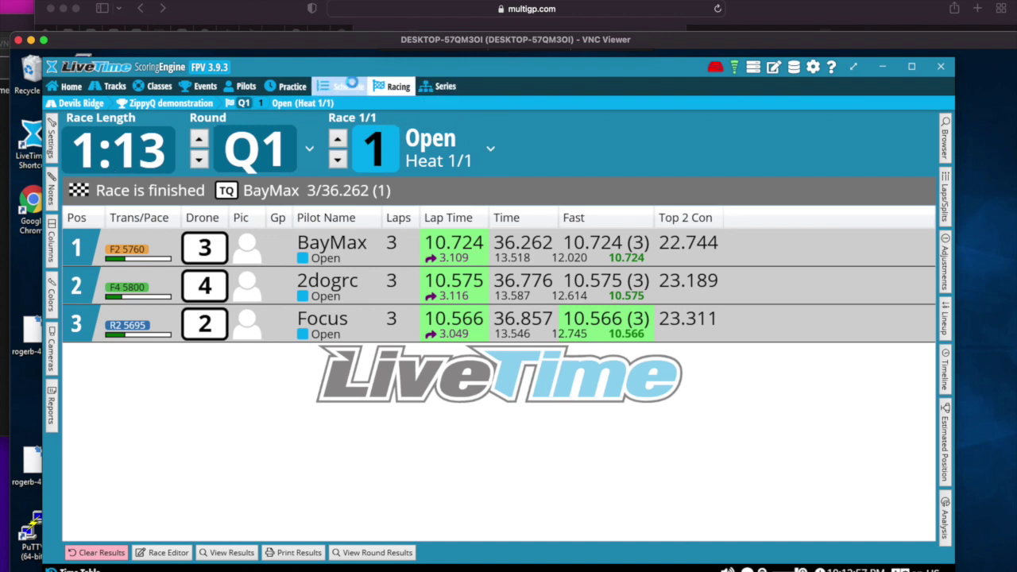
- Import the next MultiGP round and select Q2, with Focus, Ziemels and BREEZY in Race 1
left_click(343, 86)
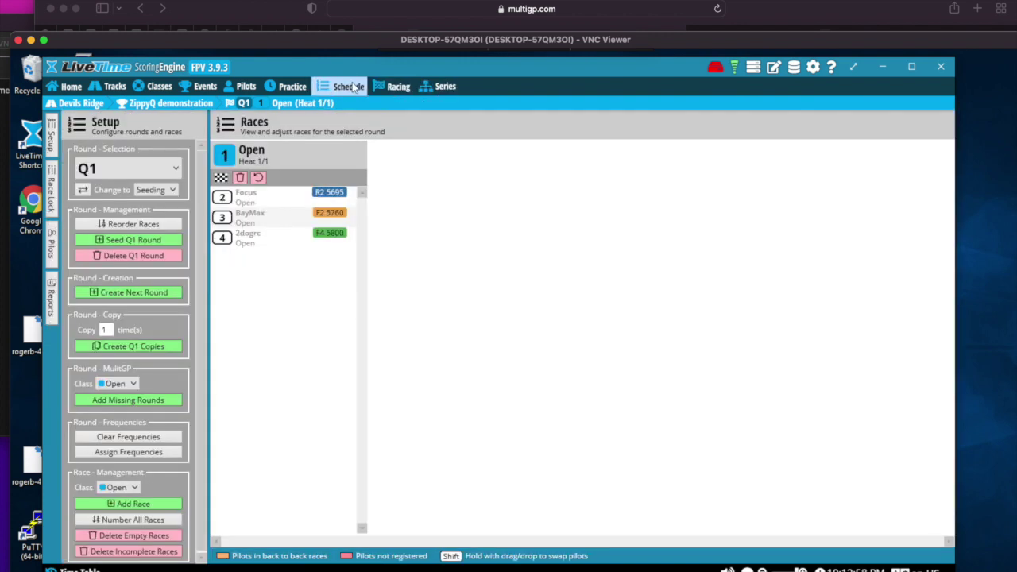
left_click(101, 400)
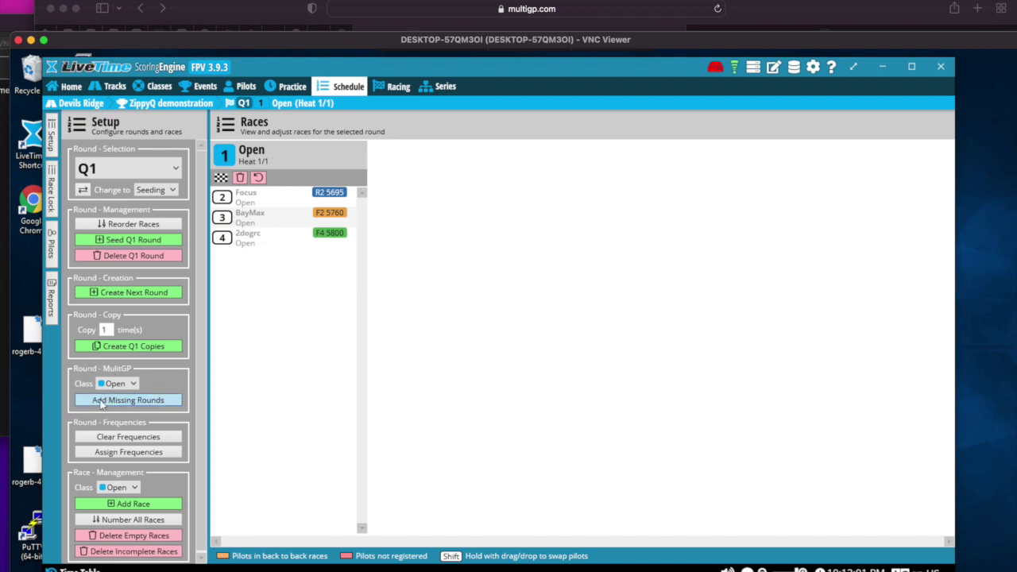
left_click(616, 374)
left_click(395, 88)
left_click(309, 148)
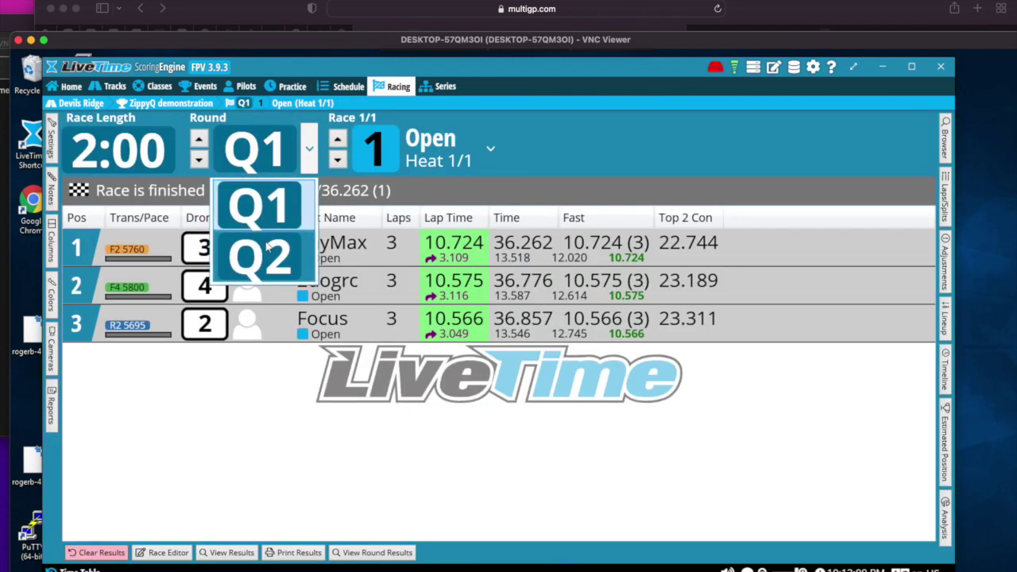
left_click(262, 254)
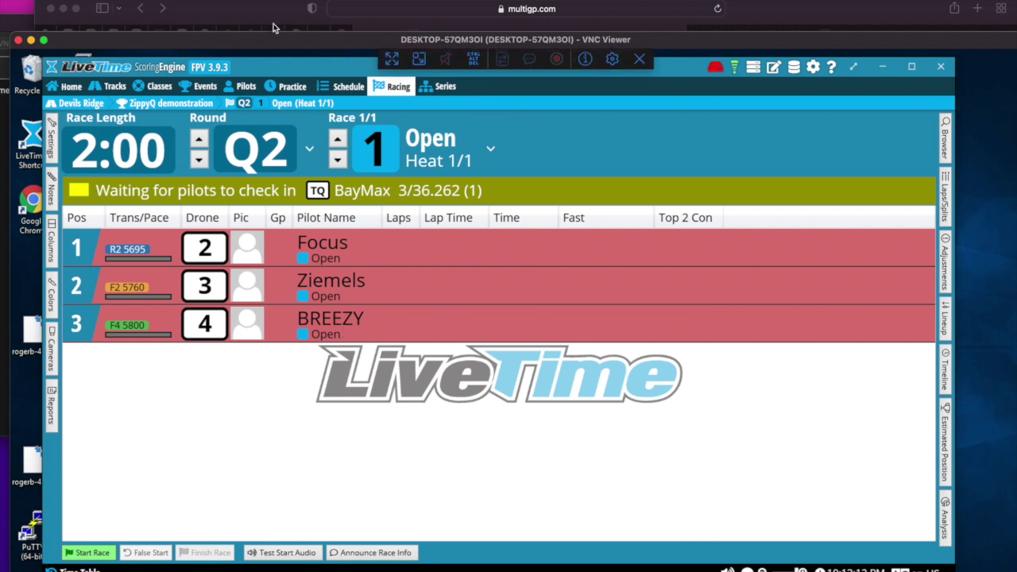
- Show previous rounds on the ZippyQ admin page: BayMax 36.262, 2dogrc 36.776, Focus 36.857
left_click(267, 15)
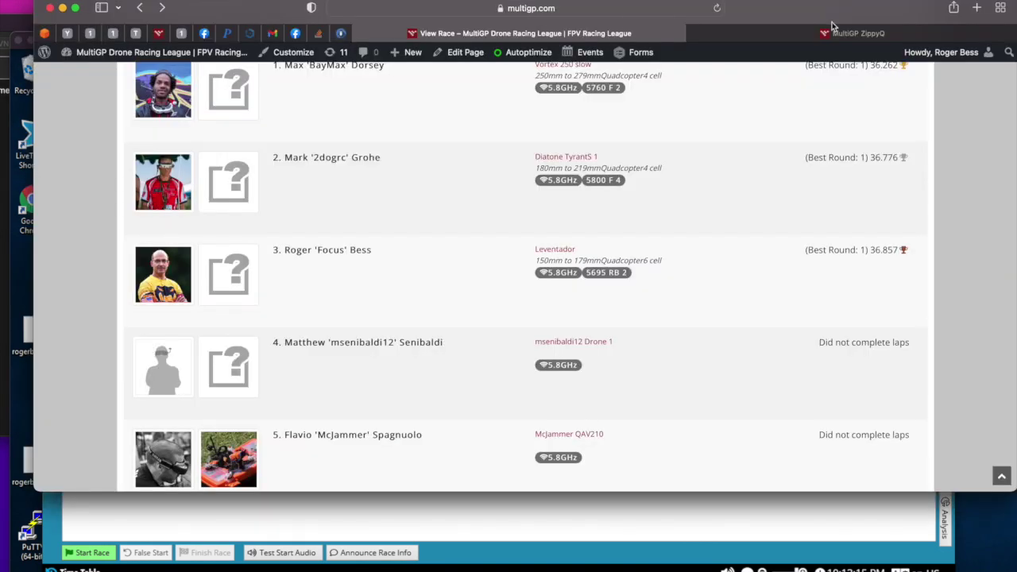
left_click(834, 32)
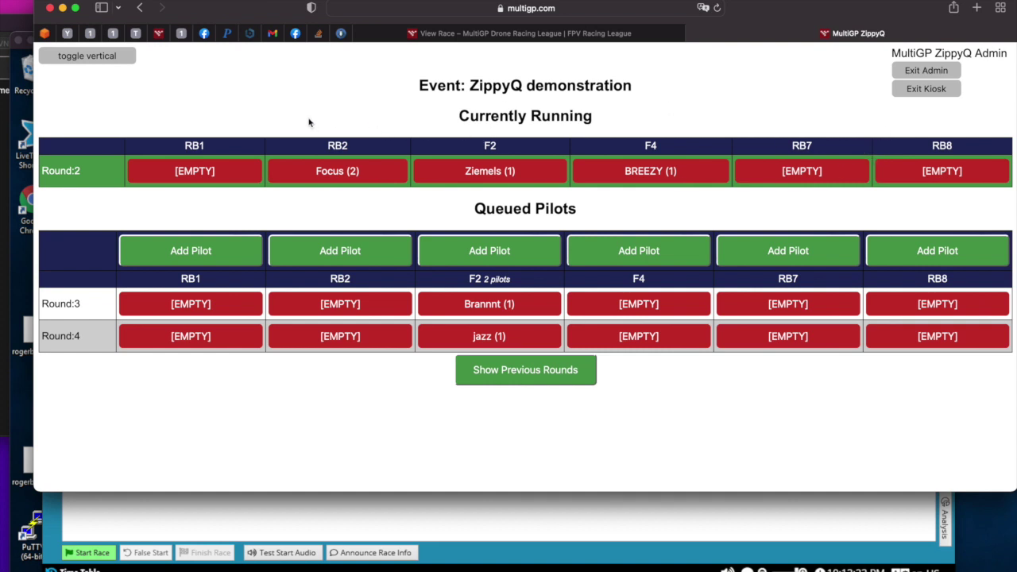
left_click(536, 382)
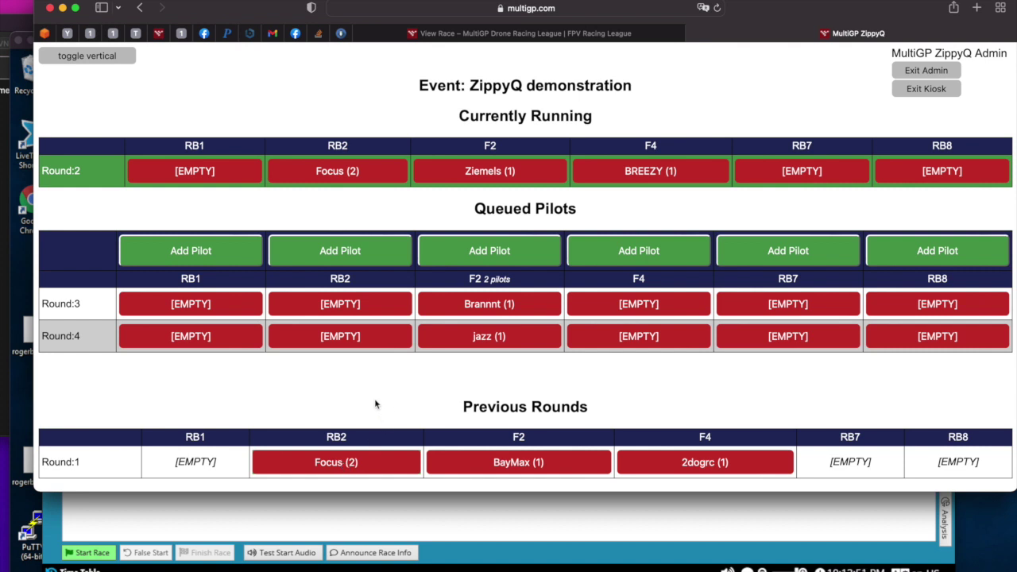
left_click(487, 35)
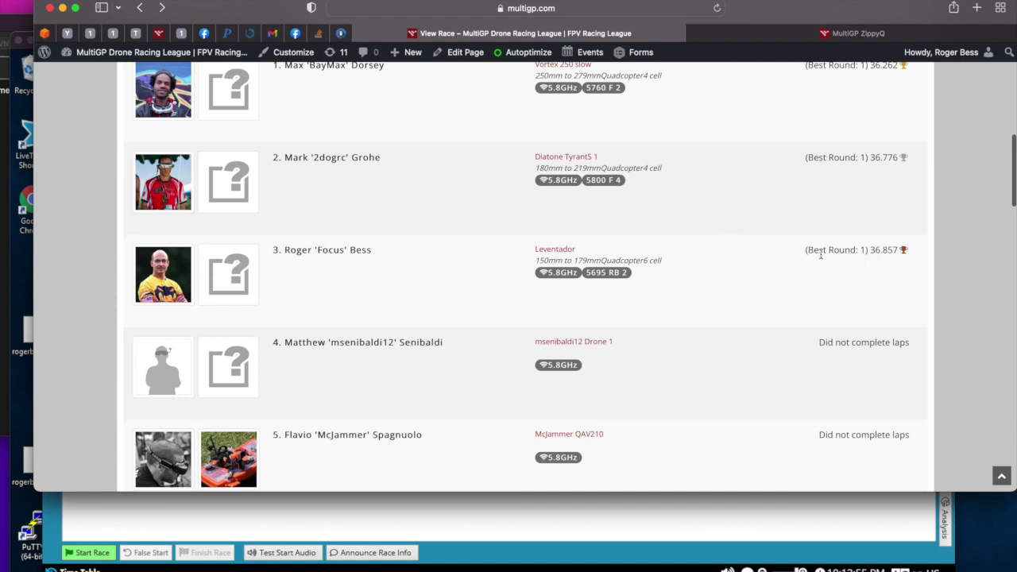
- Remove the RB2 pilot's result from Round 1 in Previous Rounds
left_click_drag(815, 252, 898, 251)
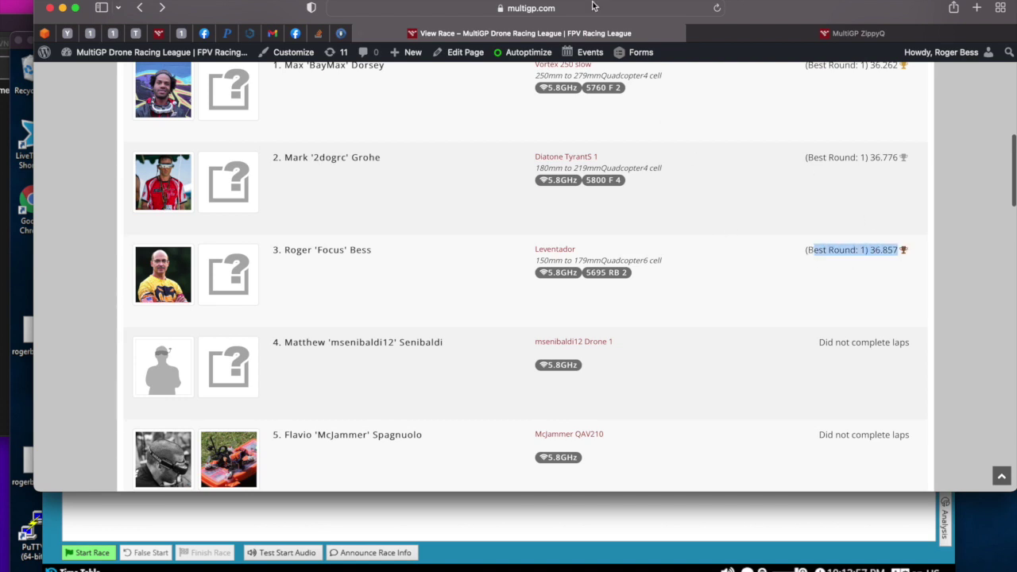
left_click(858, 34)
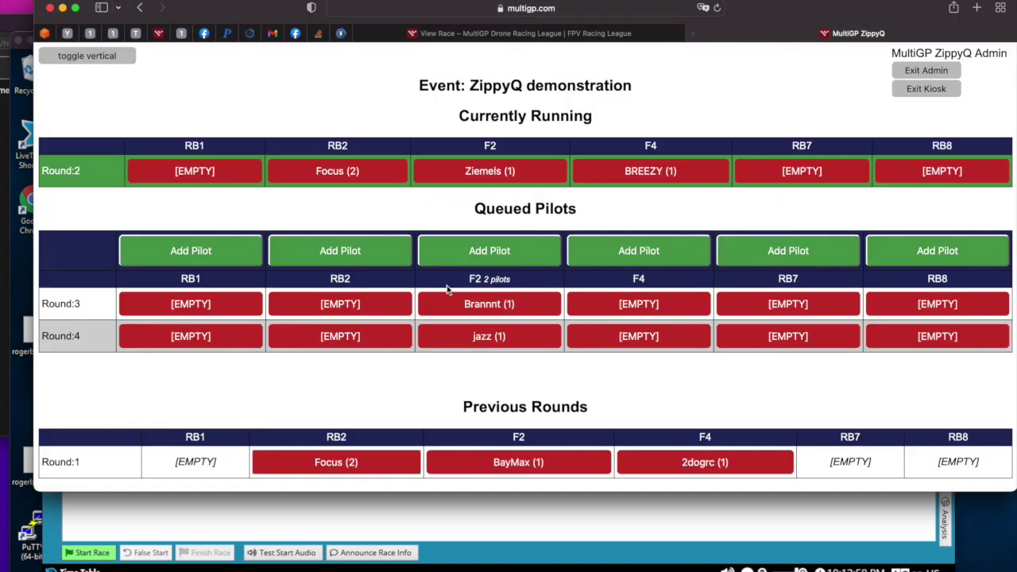
left_click(338, 467)
left_click(646, 265)
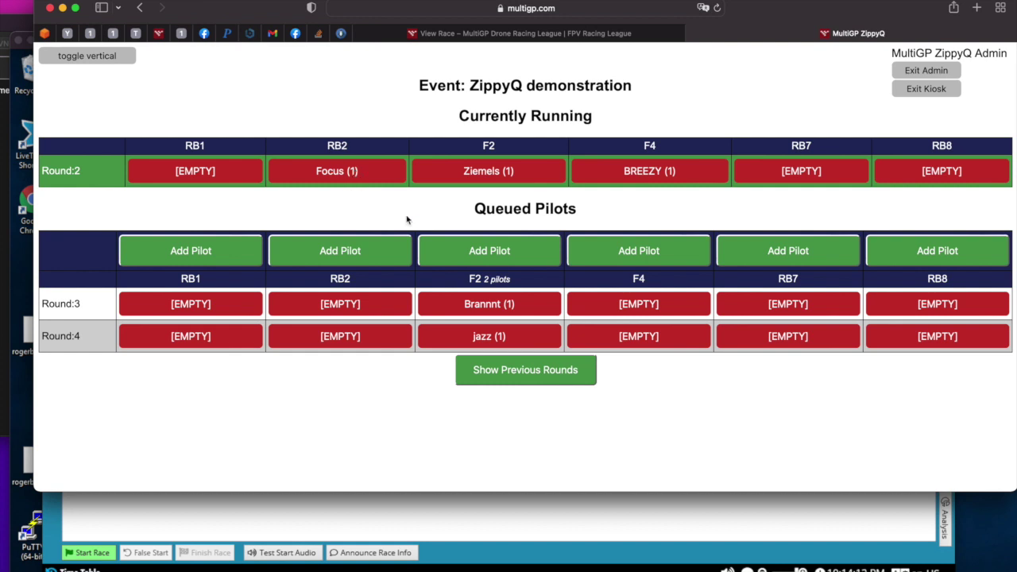
- Reload the race page to verify Focus now shows 'Did not complete laps'
left_click(607, 33)
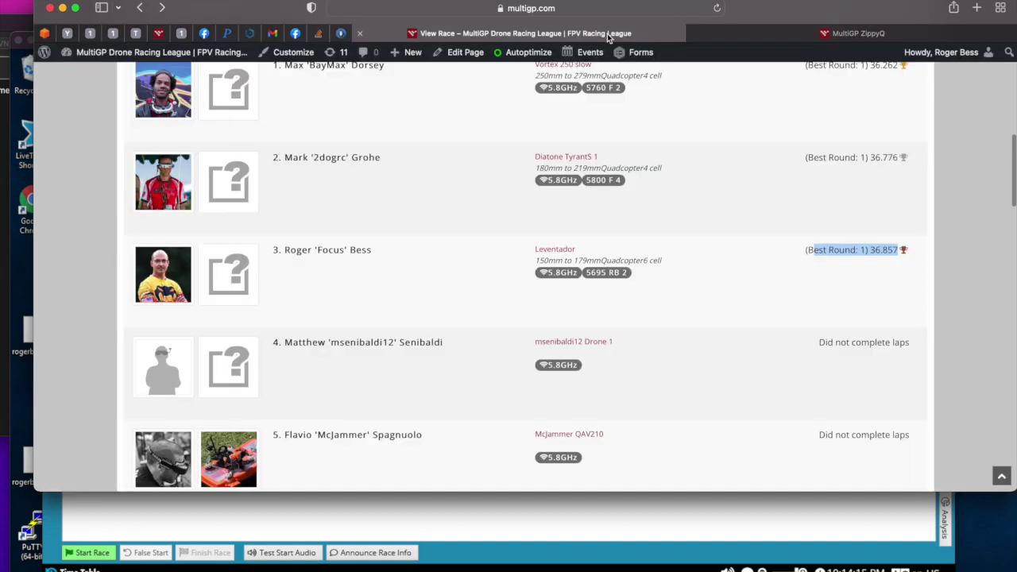
left_click(717, 8)
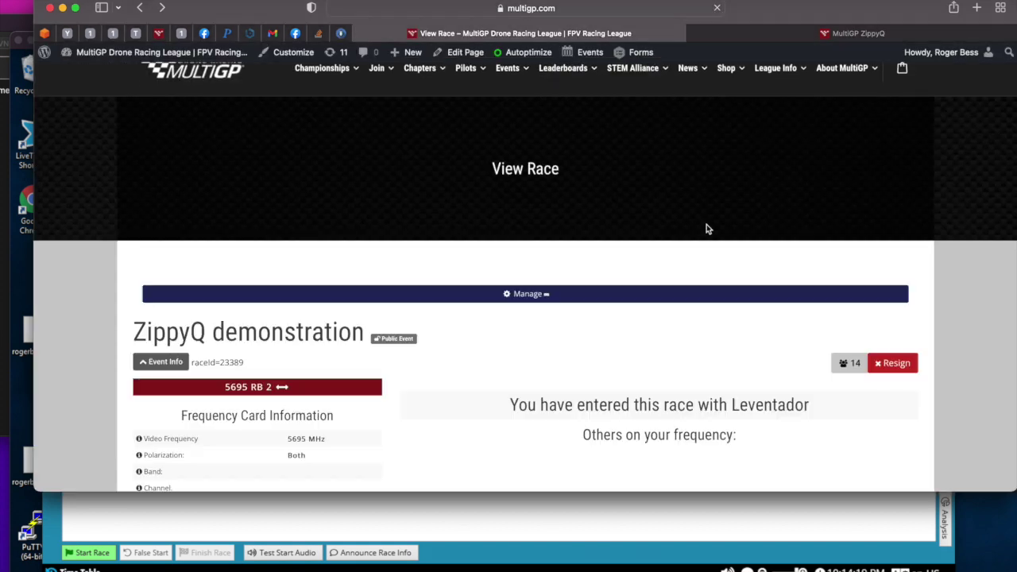
scroll(805, 225, "down", 2)
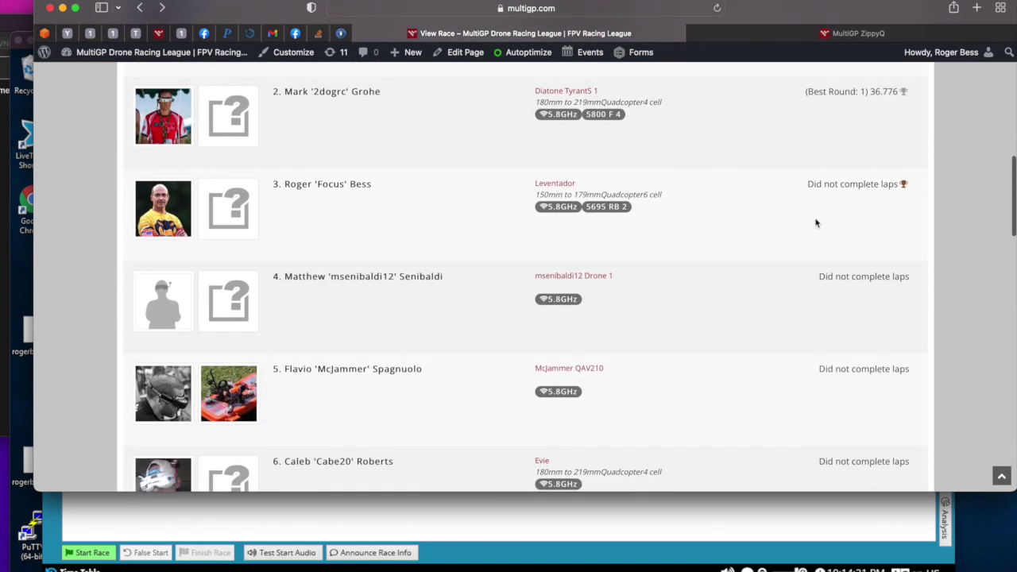
left_click_drag(817, 187, 856, 188)
left_click(763, 31)
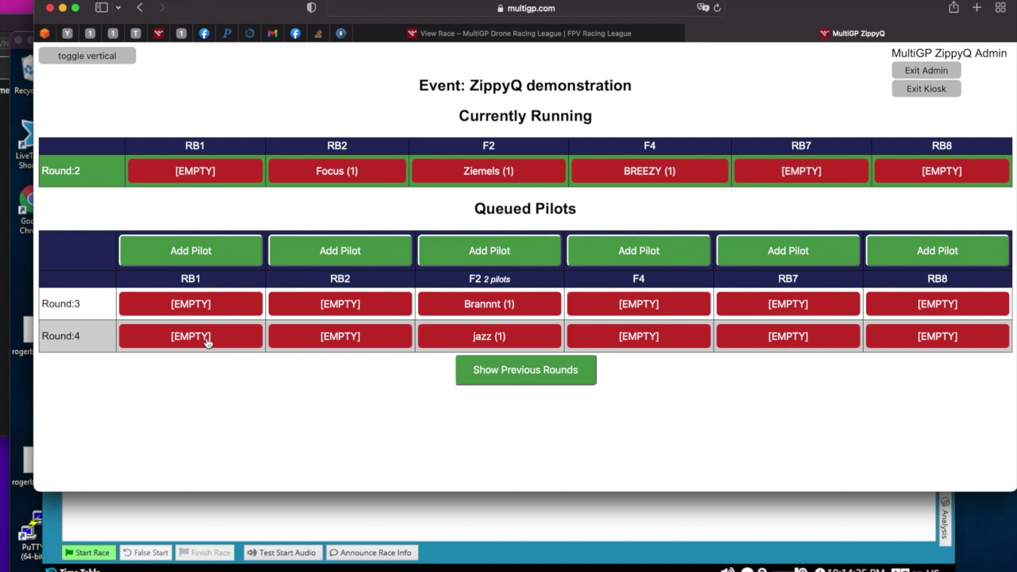
left_click(412, 531)
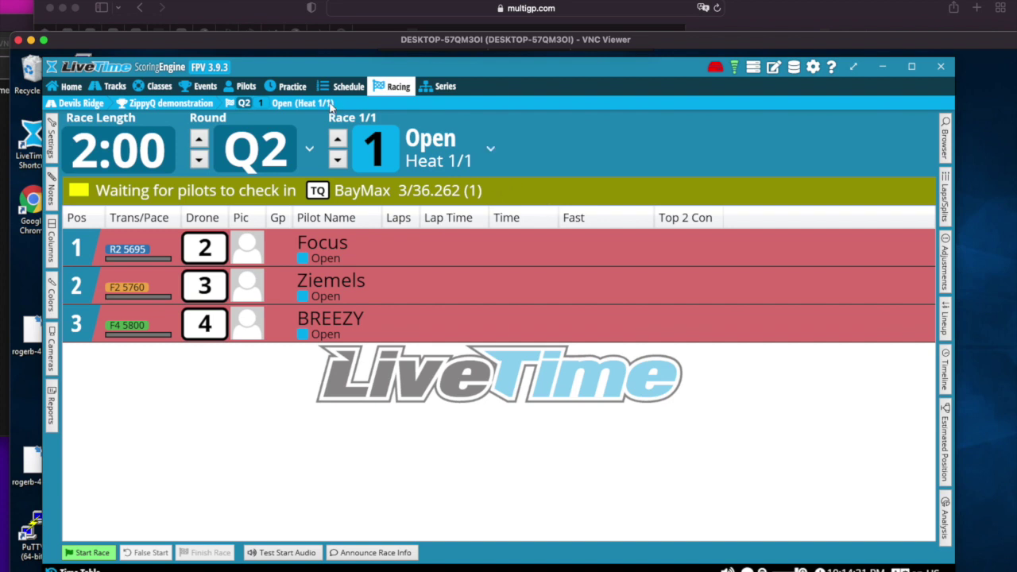
left_click(348, 86)
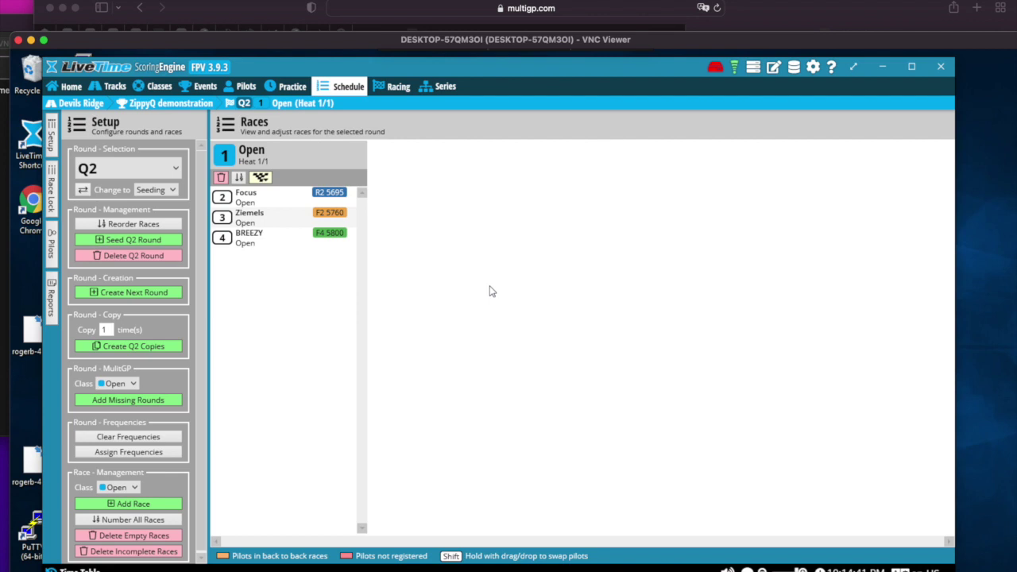
left_click(246, 6)
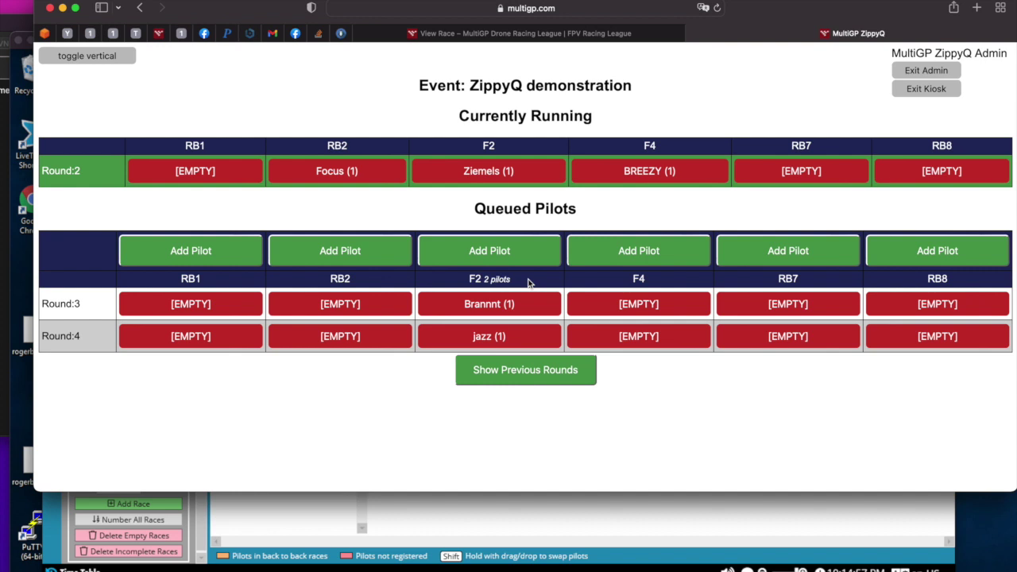
- Point out the F2 pilot count as Focus joins F4 in Round 3 and 1pac fills Round 5
left_click_drag(531, 284, 456, 282)
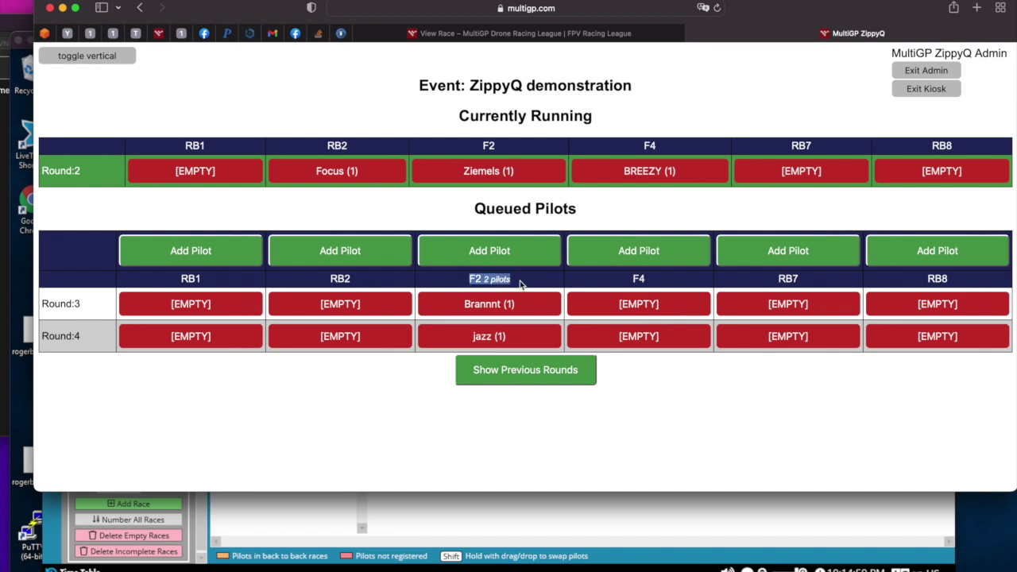
left_click(548, 287)
mouse_move(475, 279)
left_mouse_down()
mouse_move(524, 281)
mouse_move(484, 279)
left_mouse_up()
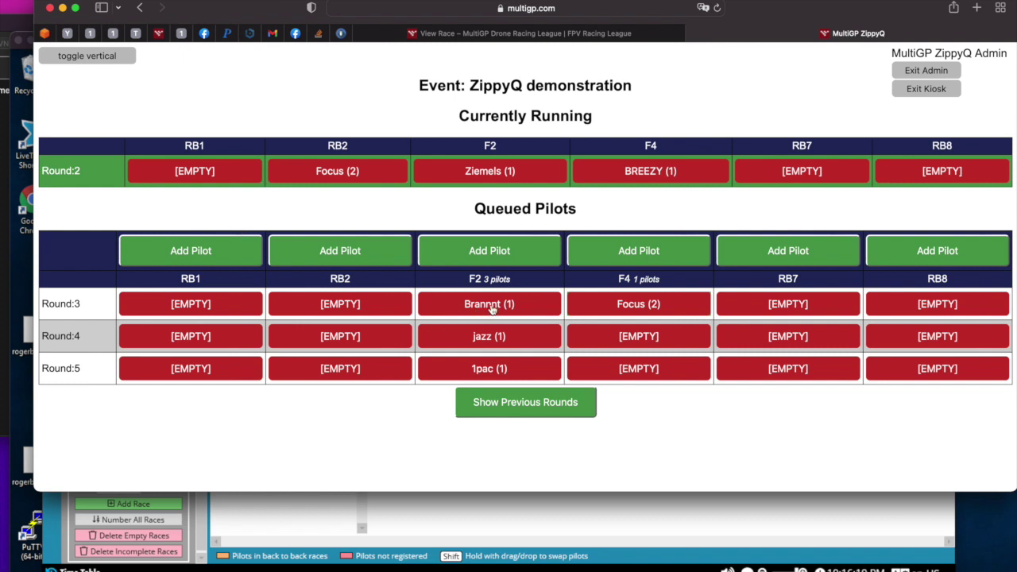
left_click(492, 309)
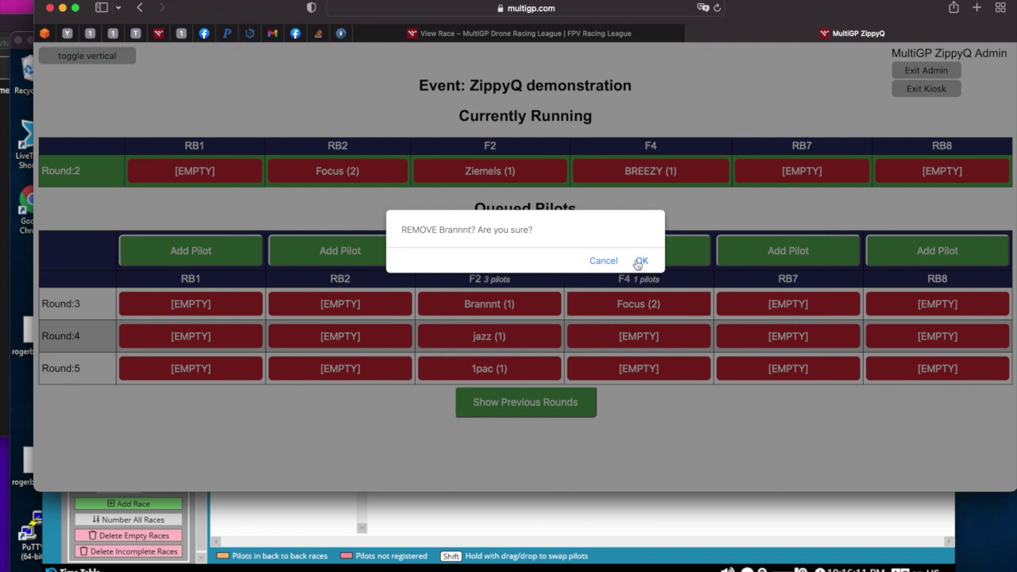
- Confirm removal of the Round 3 F2 pilot, leaving jazz and 1pac on F2
left_click(642, 262)
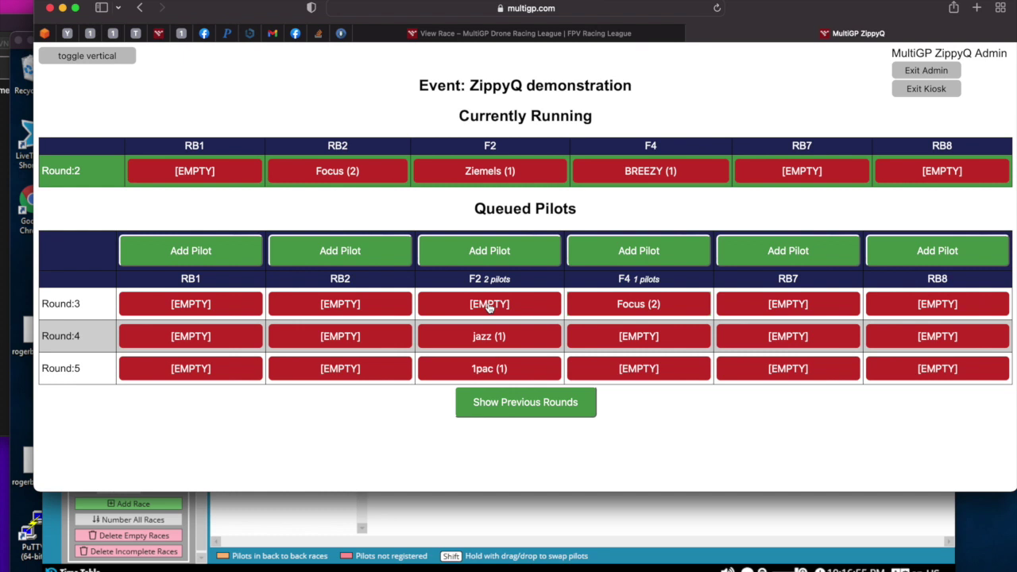
- Shift F2 pilots up into the empty Round 3 slot: jazz to Round 3, 1pac to Round 4
left_click(489, 309)
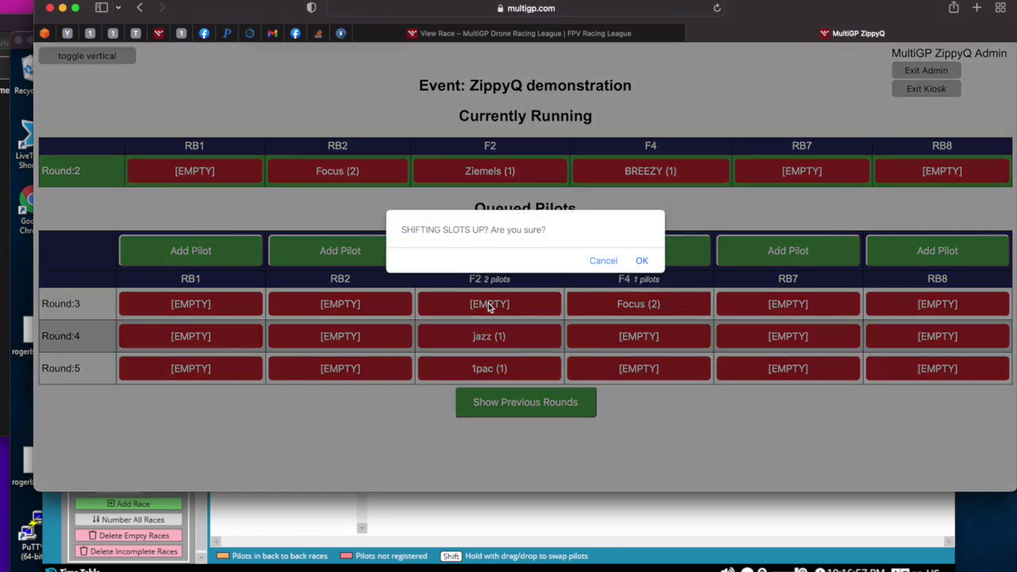
left_click(642, 261)
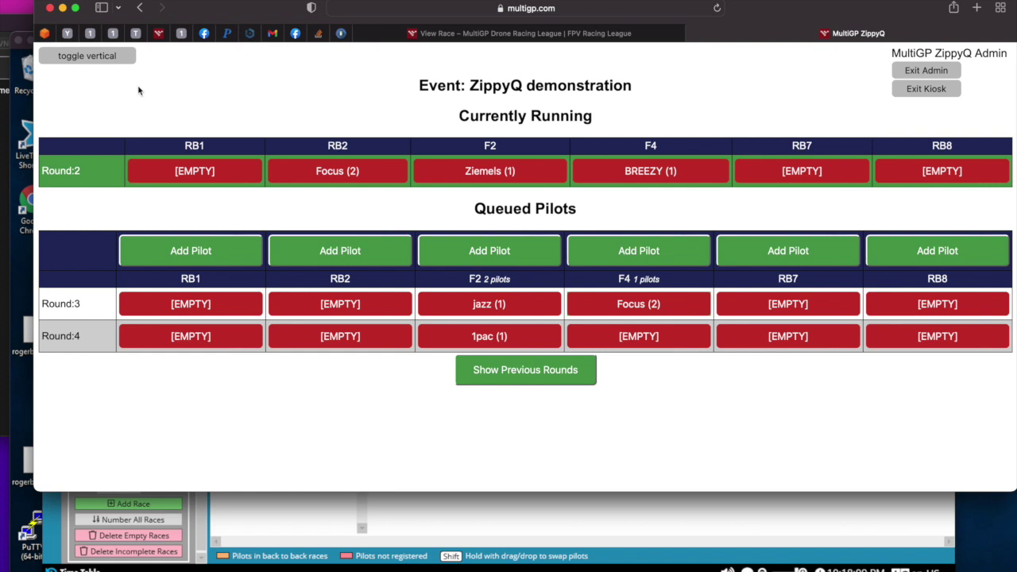
left_click(92, 59)
scroll(251, 182, "down", 5)
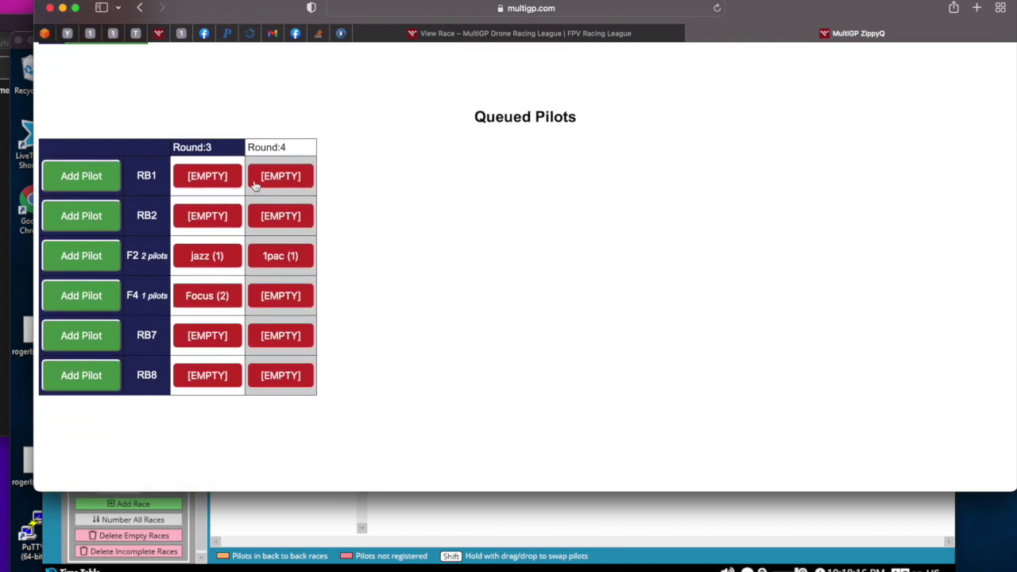
scroll(255, 181, "up", 4)
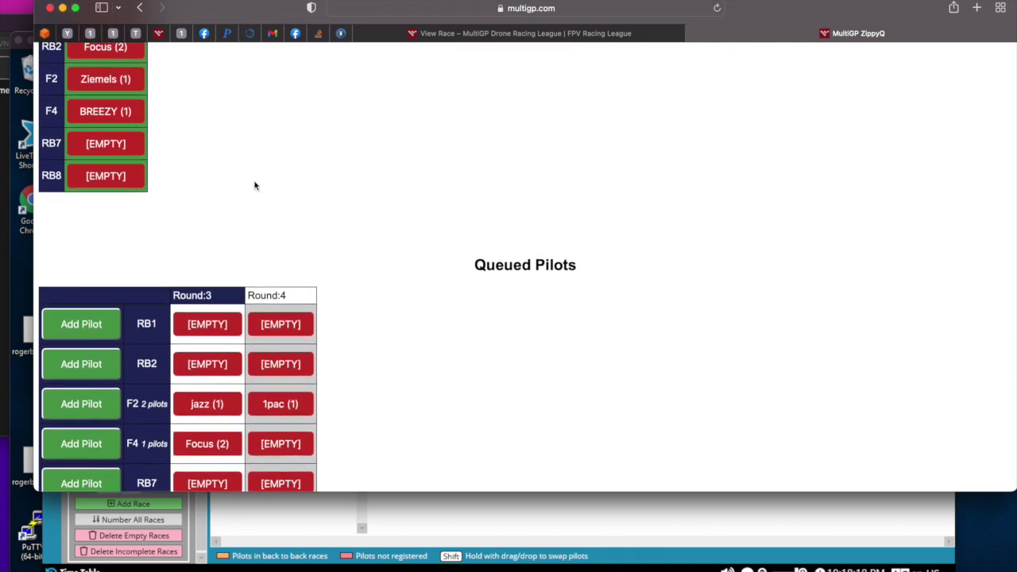
scroll(254, 185, "up", 3)
scroll(254, 185, "down", 2)
scroll(254, 185, "up", 3)
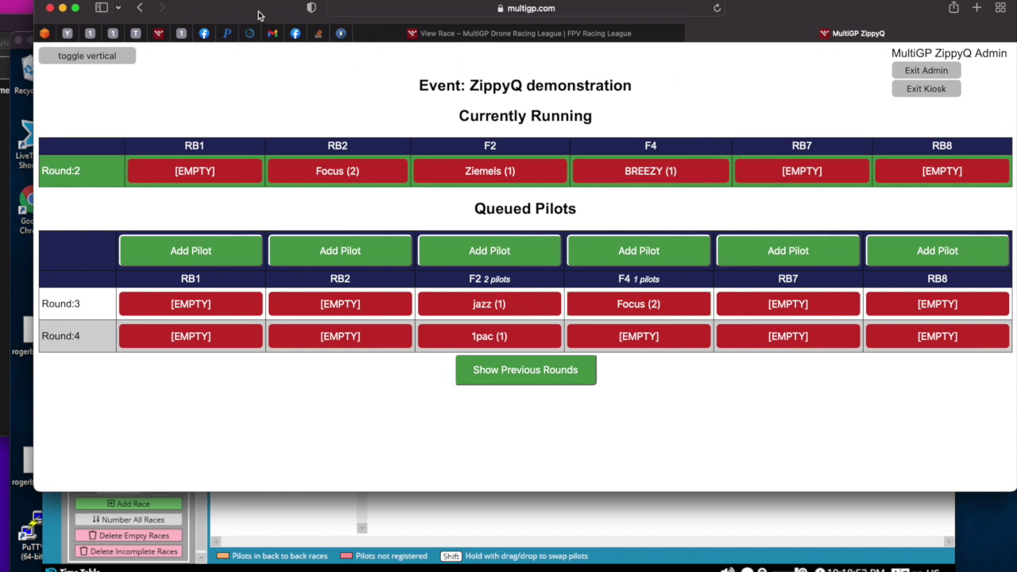
- Load multigp.com/zippyq/ and scroll through its kiosk check-in and display-mode descriptions
left_click_drag(258, 14, 256, 34)
left_click(350, 27)
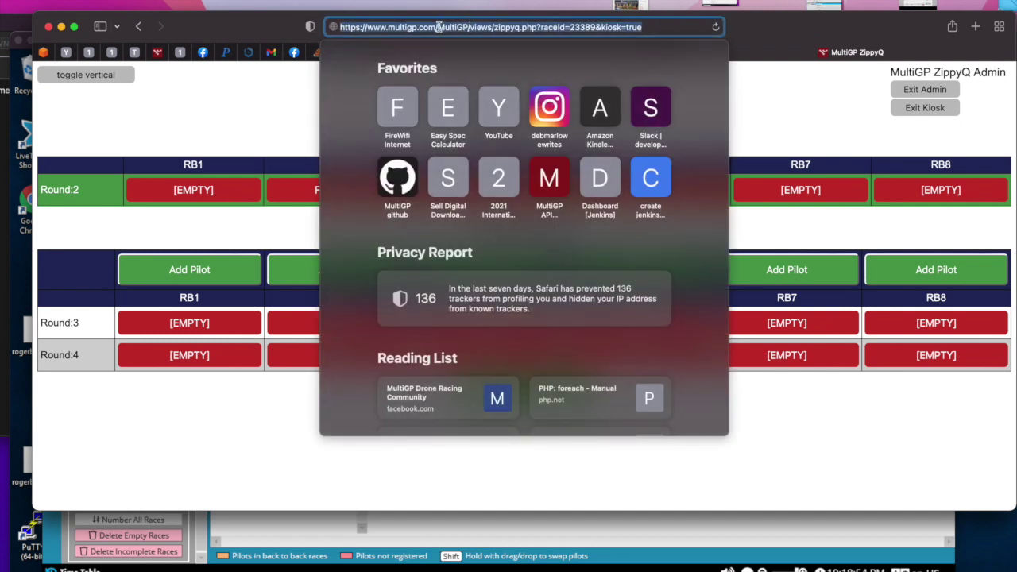
left_click_drag(437, 27, 718, 33)
key("BackSpace")
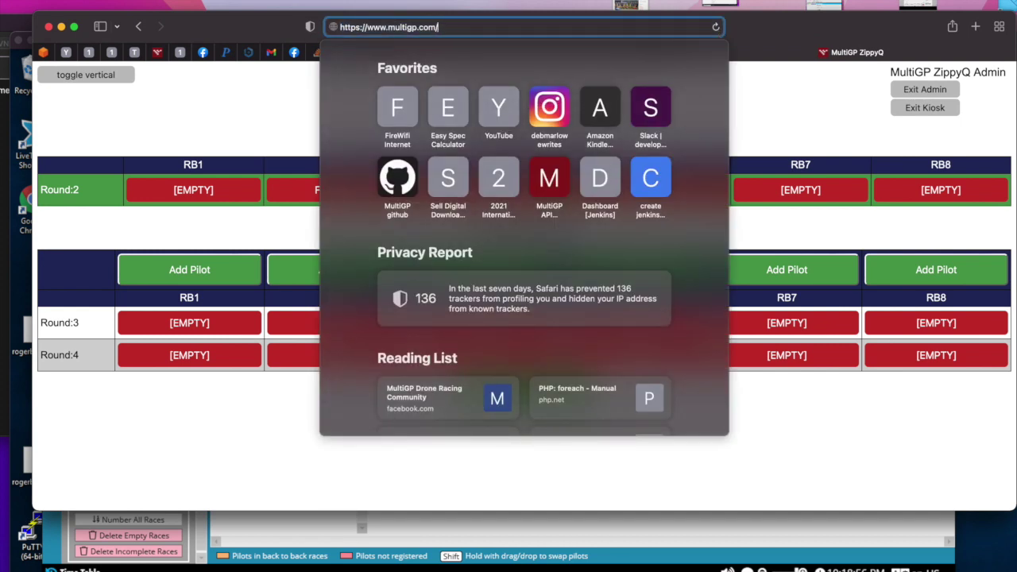
type("zippyq/")
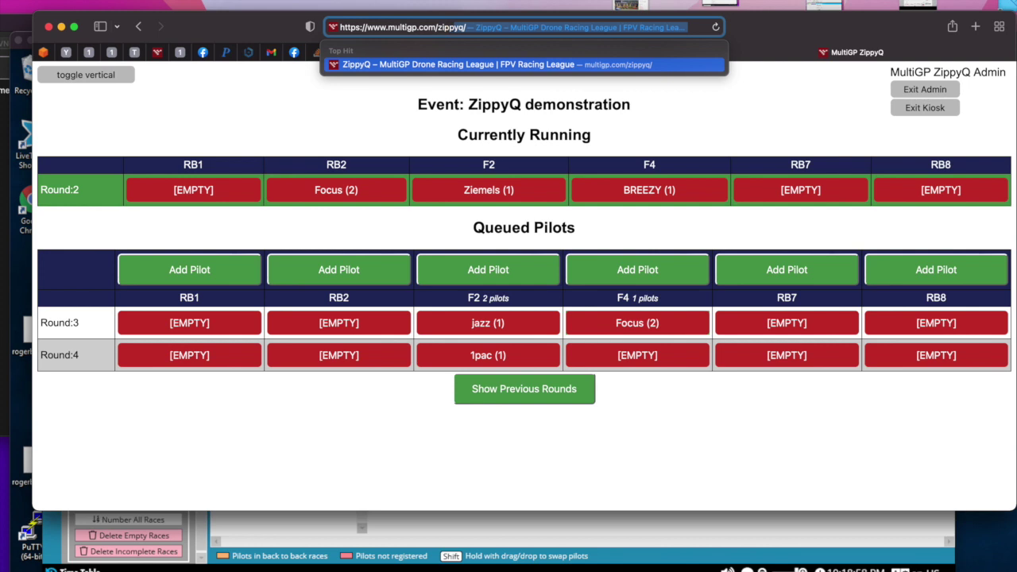
key("Return")
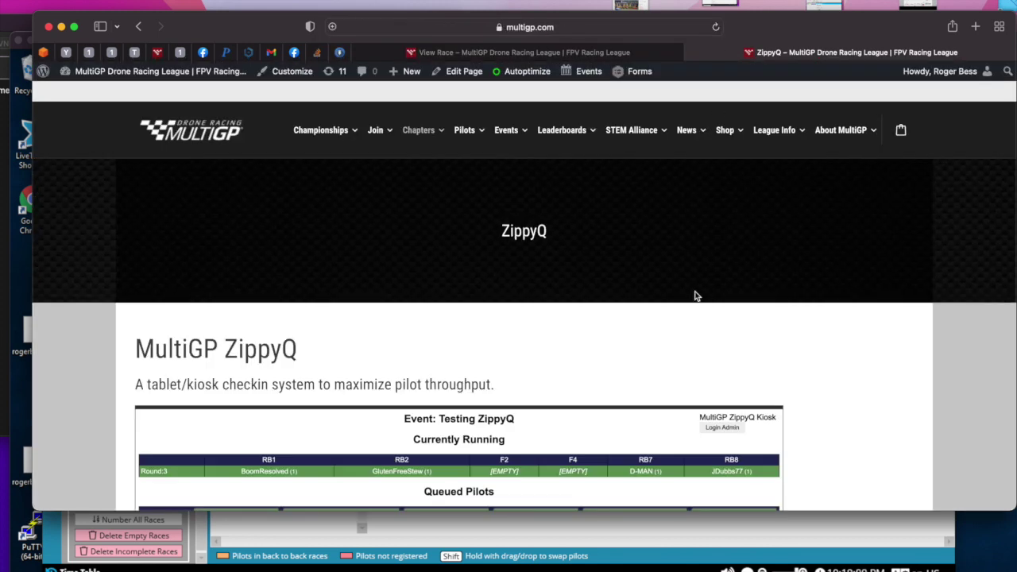
scroll(694, 294, "down", 3)
scroll(694, 295, "down", 5)
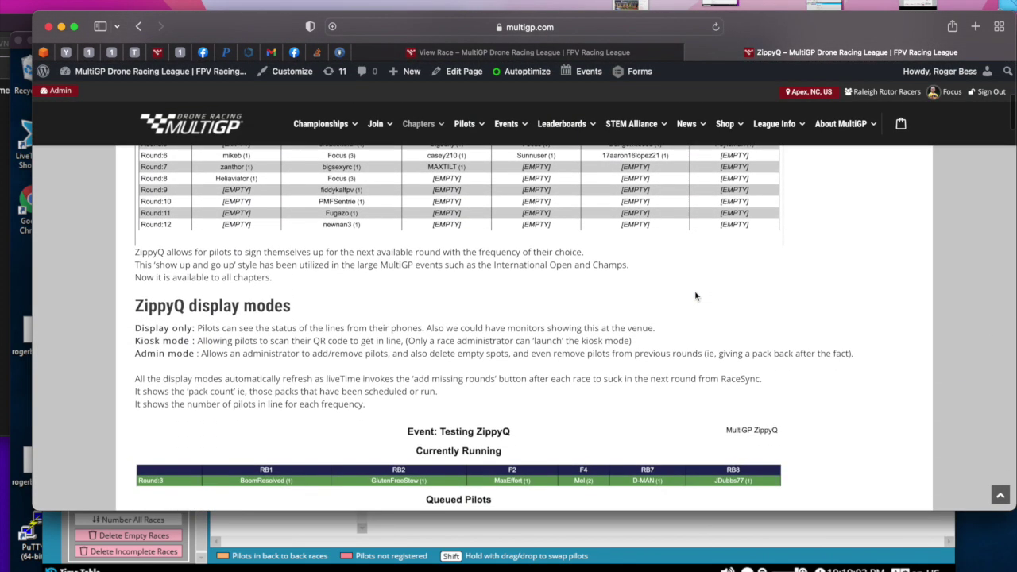
scroll(694, 295, "down", 1)
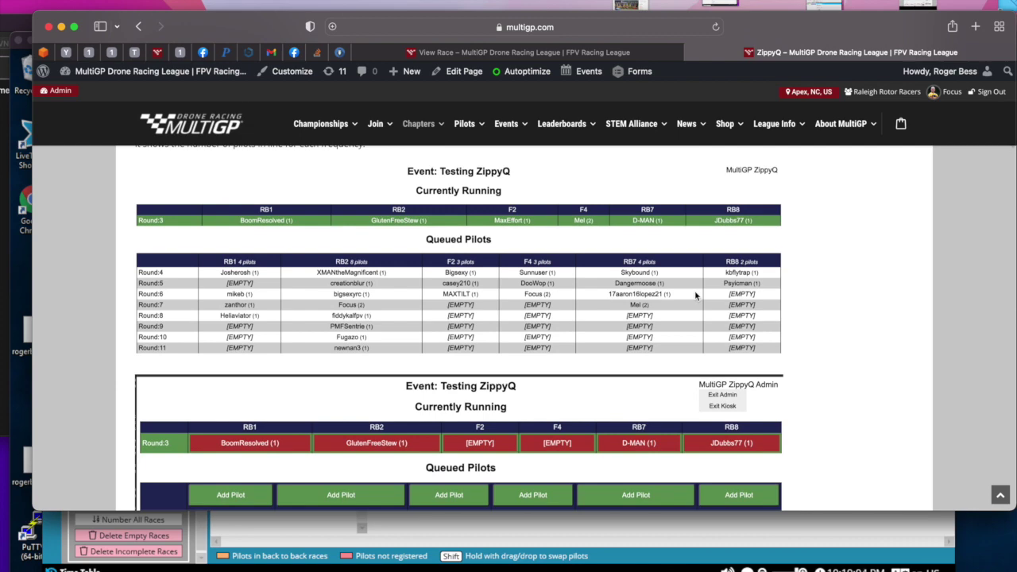
scroll(695, 296, "up", 5)
scroll(695, 296, "up", 4)
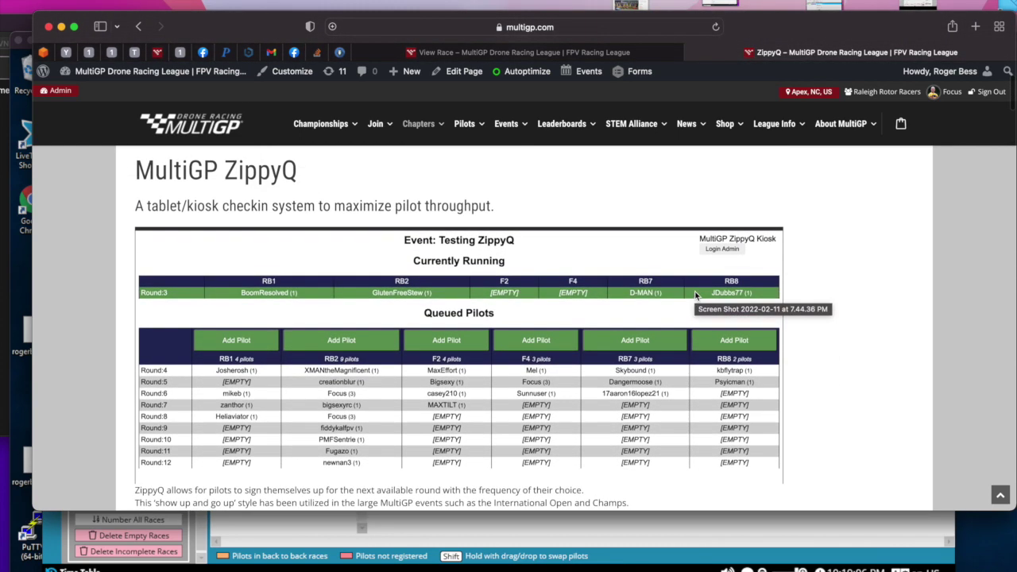